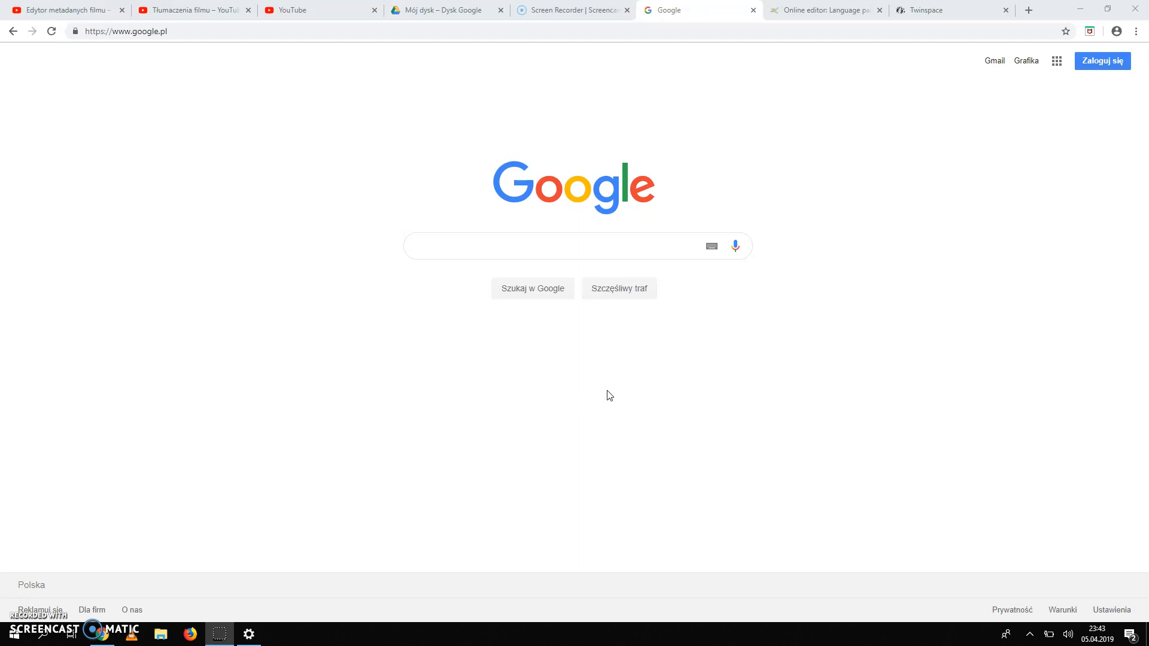
# Search Google for 'europass' and open the 'Europass: Strona główna' result.
pyautogui.click(485, 342)
pyautogui.click(526, 359)
pyautogui.click(483, 247)
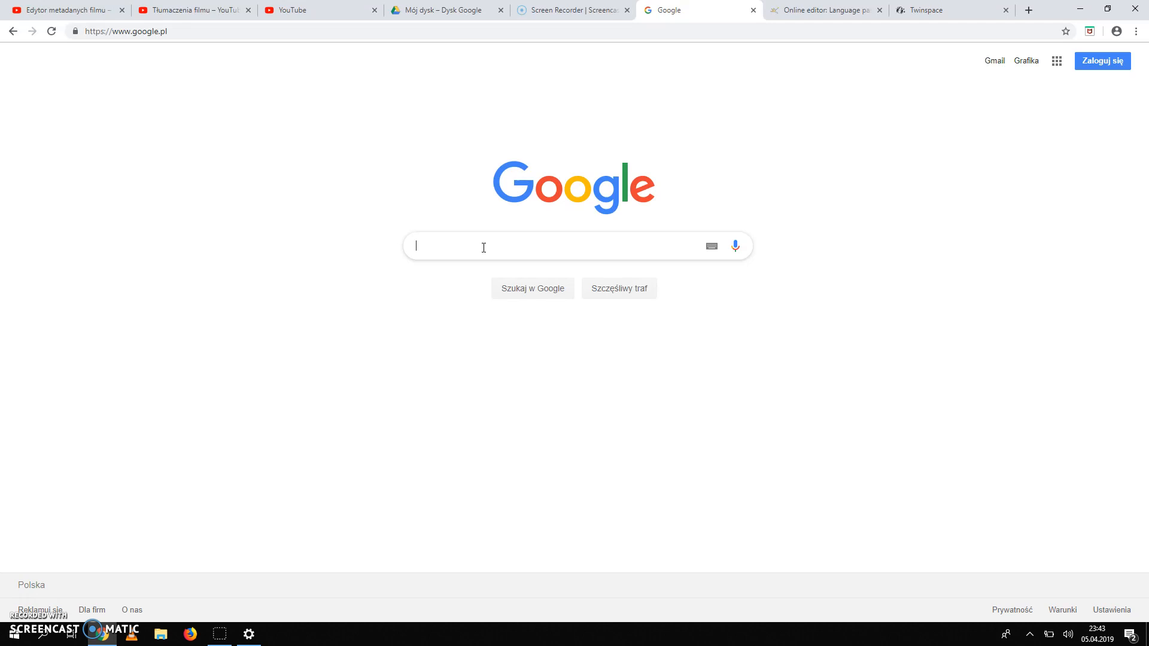
pyautogui.write('europas')
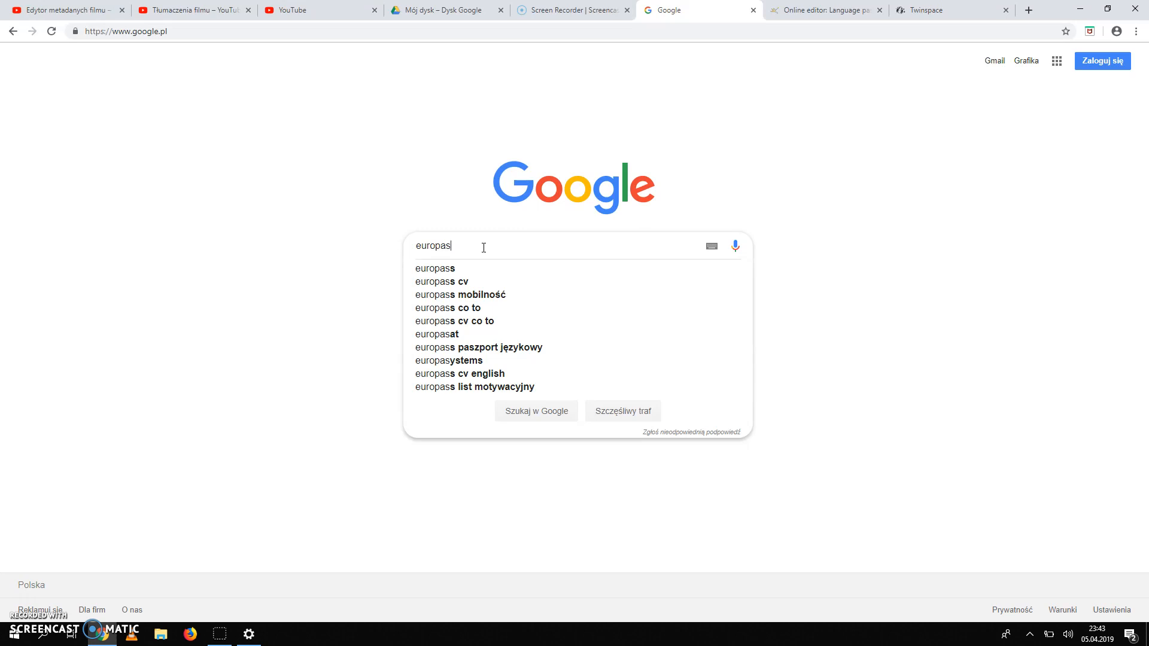
pyautogui.write('s')
pyautogui.press('Return')
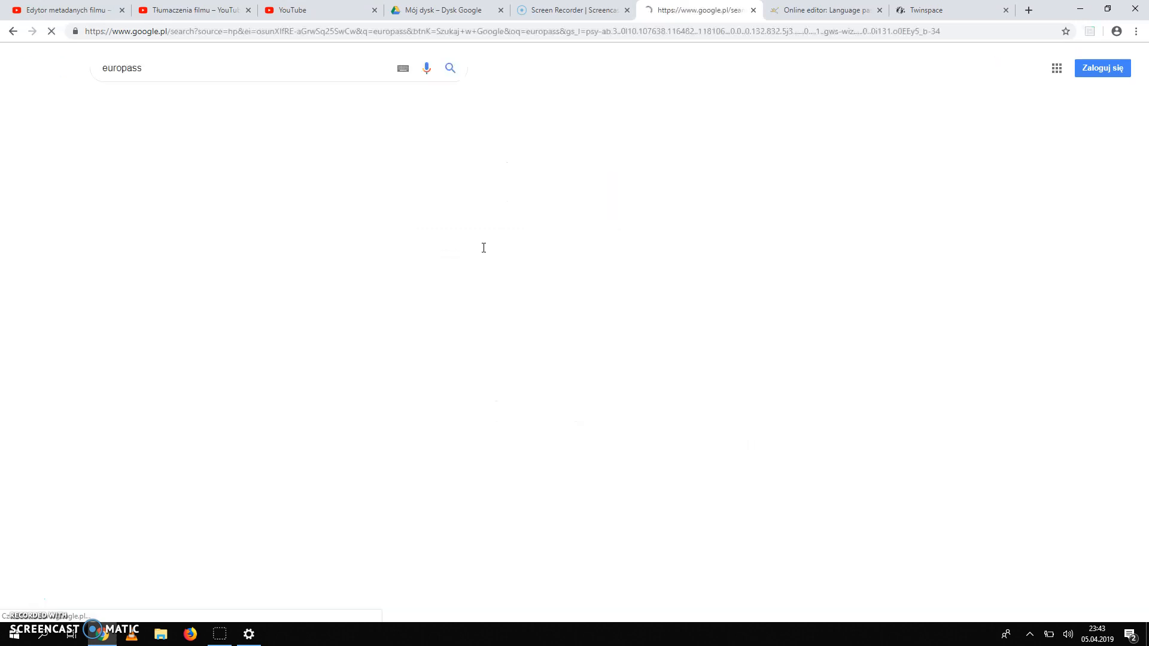
pyautogui.click(164, 173)
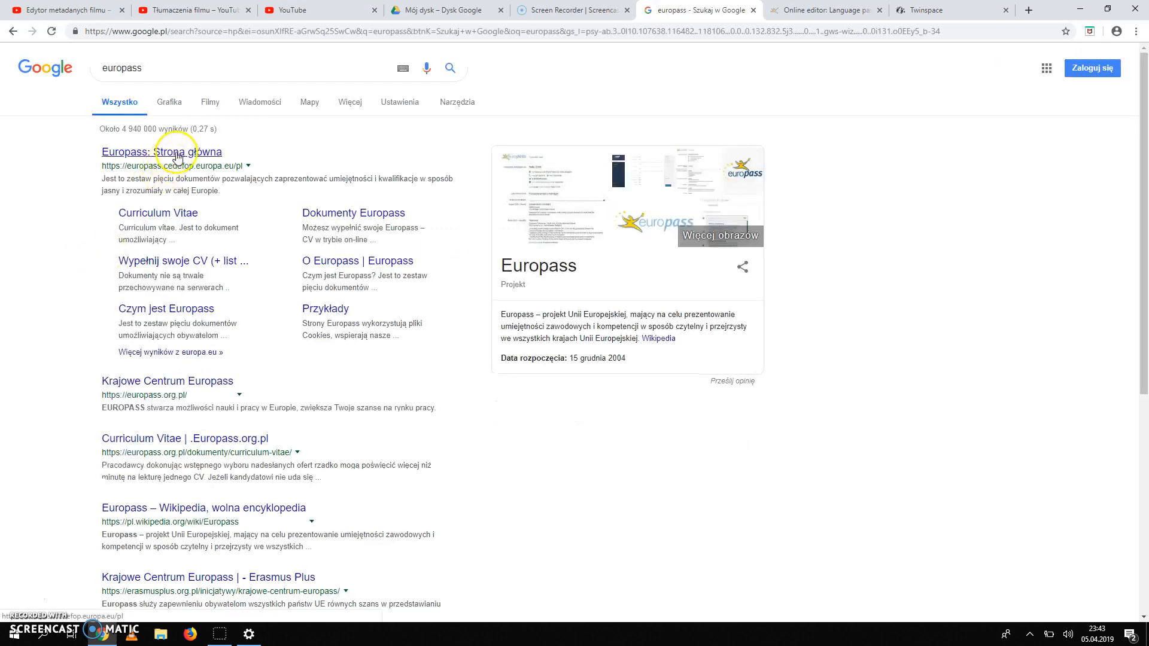
pyautogui.click(175, 152)
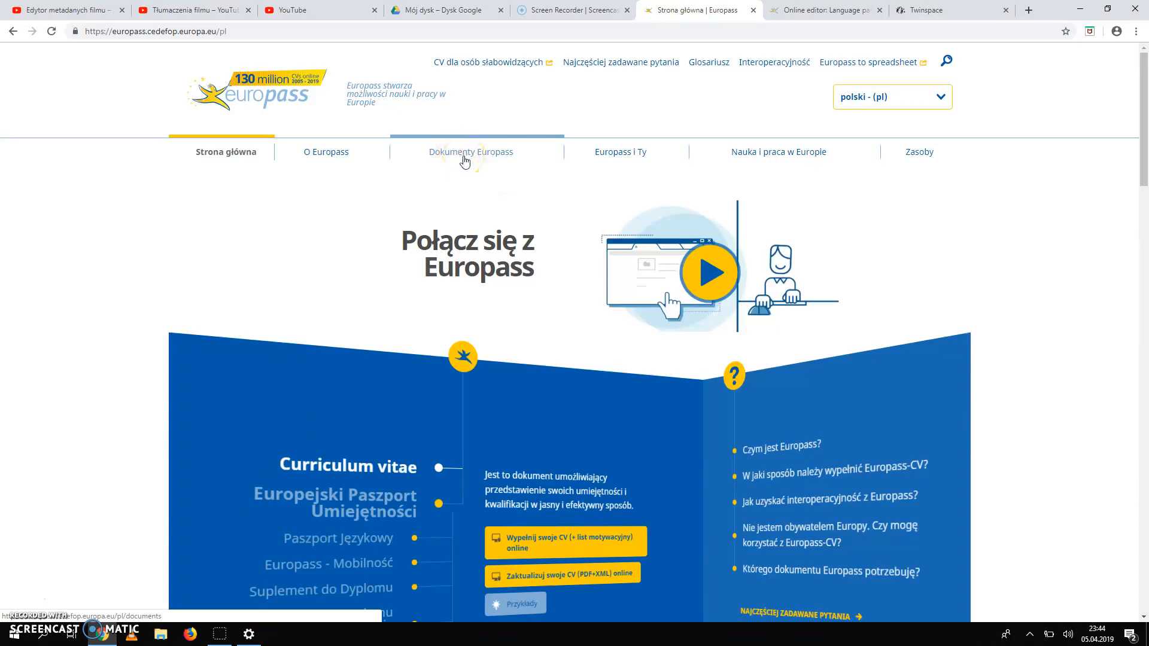
# Open the 'Dokumenty Europass' page and switch the site language to 'English - (en)'.
pyautogui.click(464, 159)
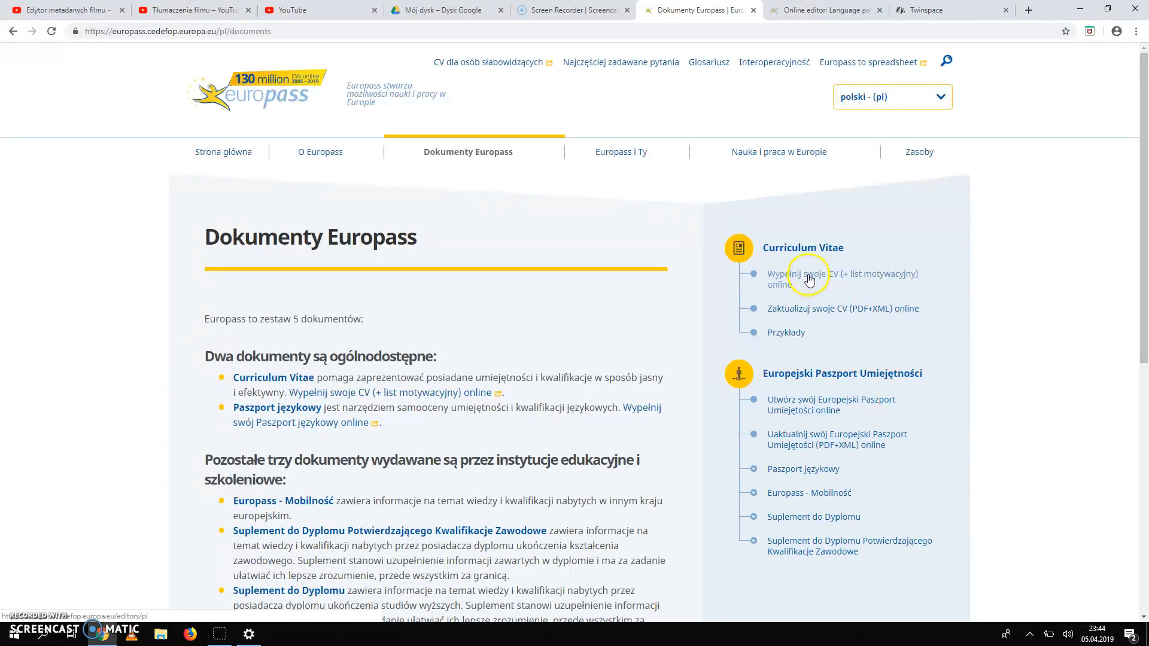
pyautogui.click(941, 100)
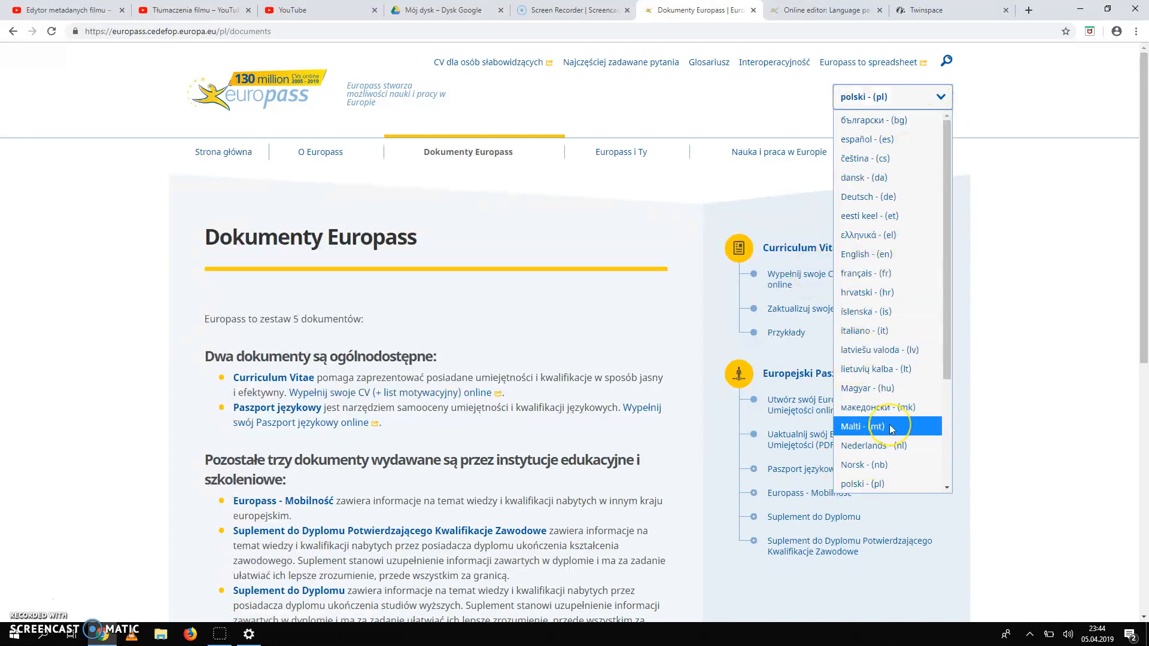
pyautogui.scroll(-3, 890, 428)
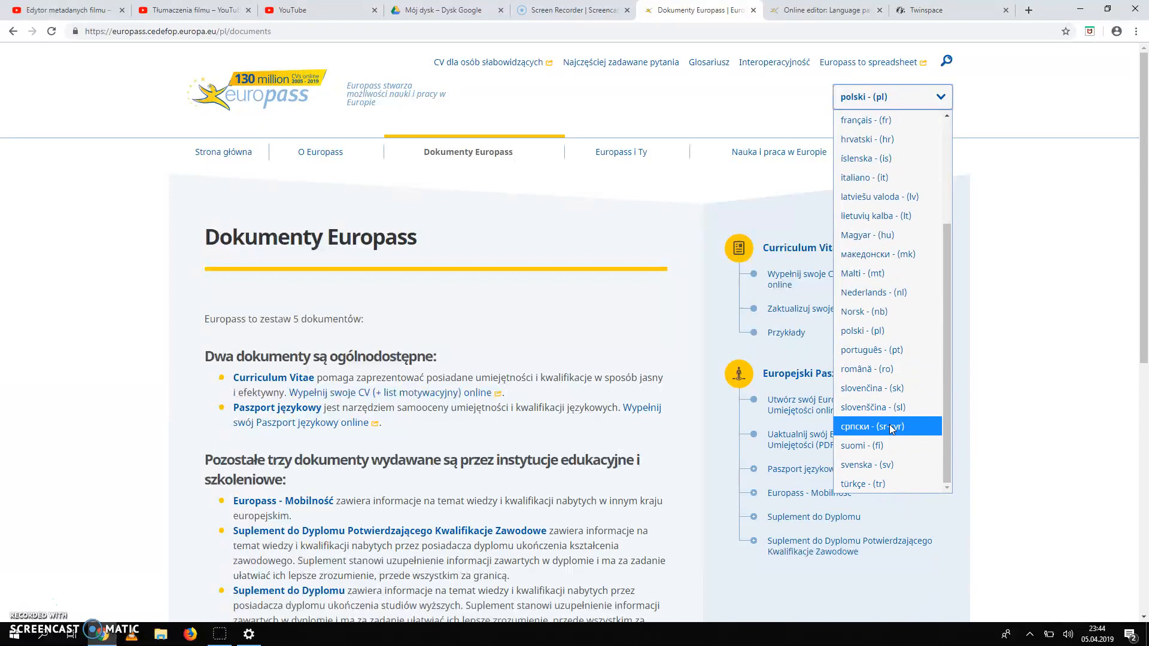
pyautogui.scroll(3, 898, 201)
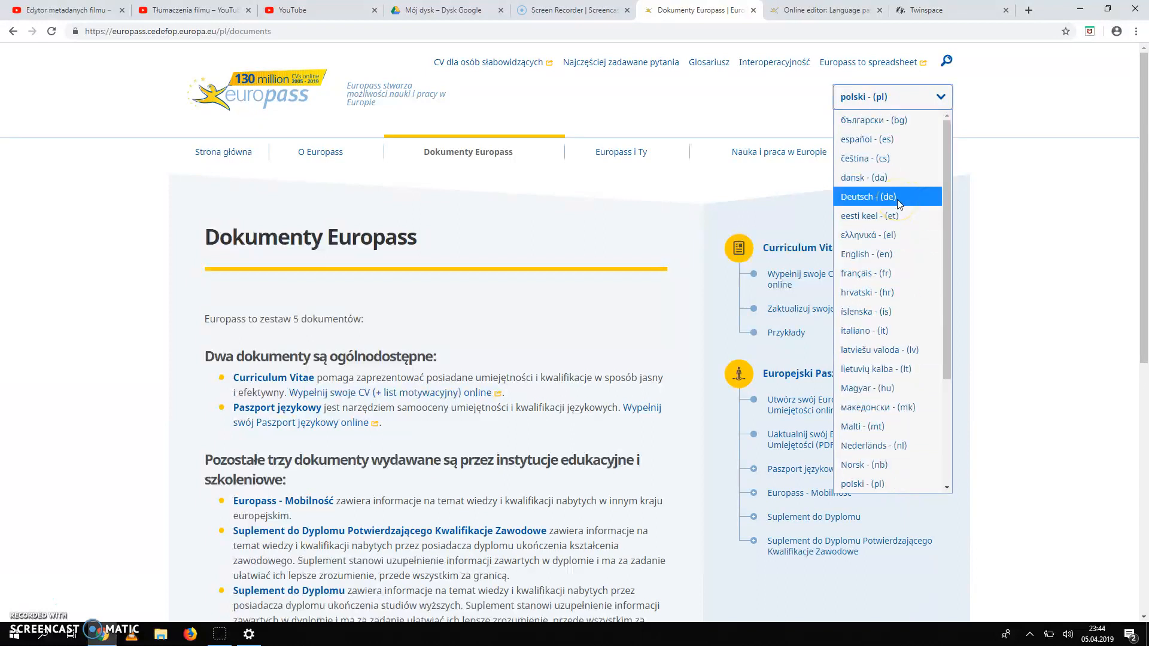
pyautogui.click(868, 255)
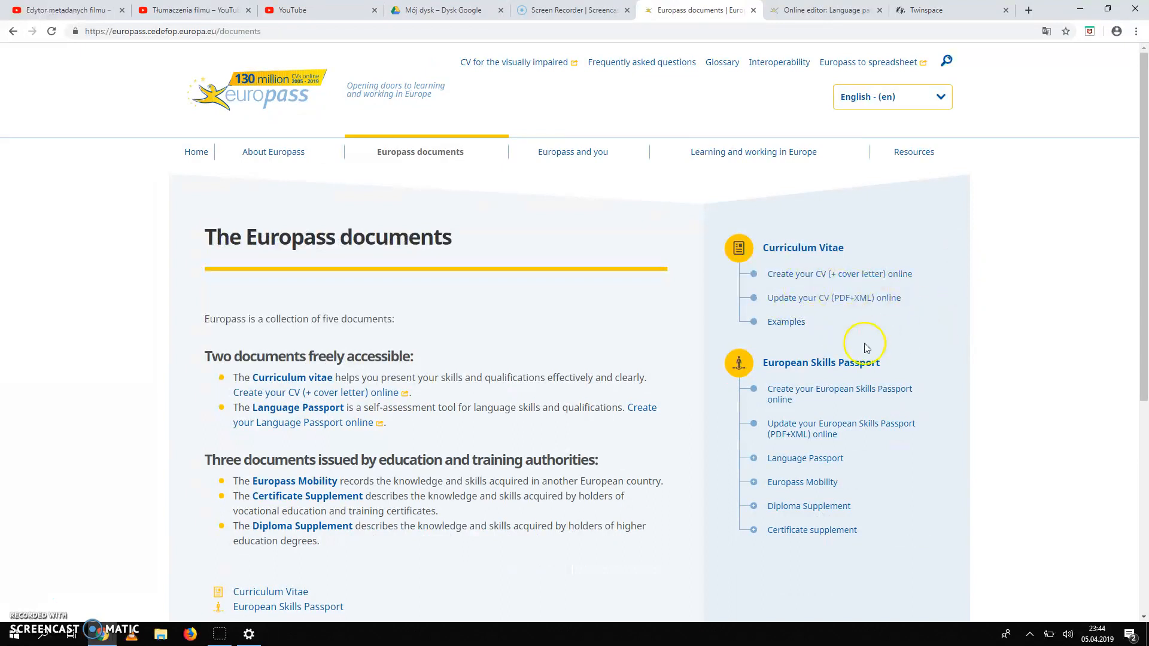
pyautogui.click(799, 302)
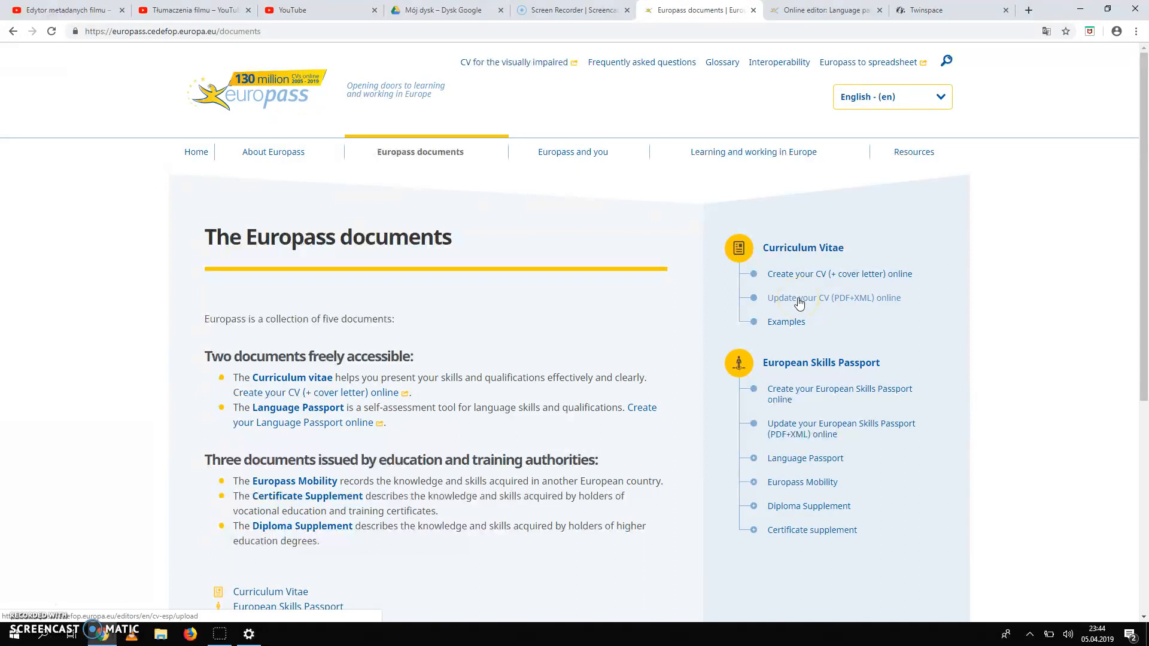
pyautogui.click(784, 286)
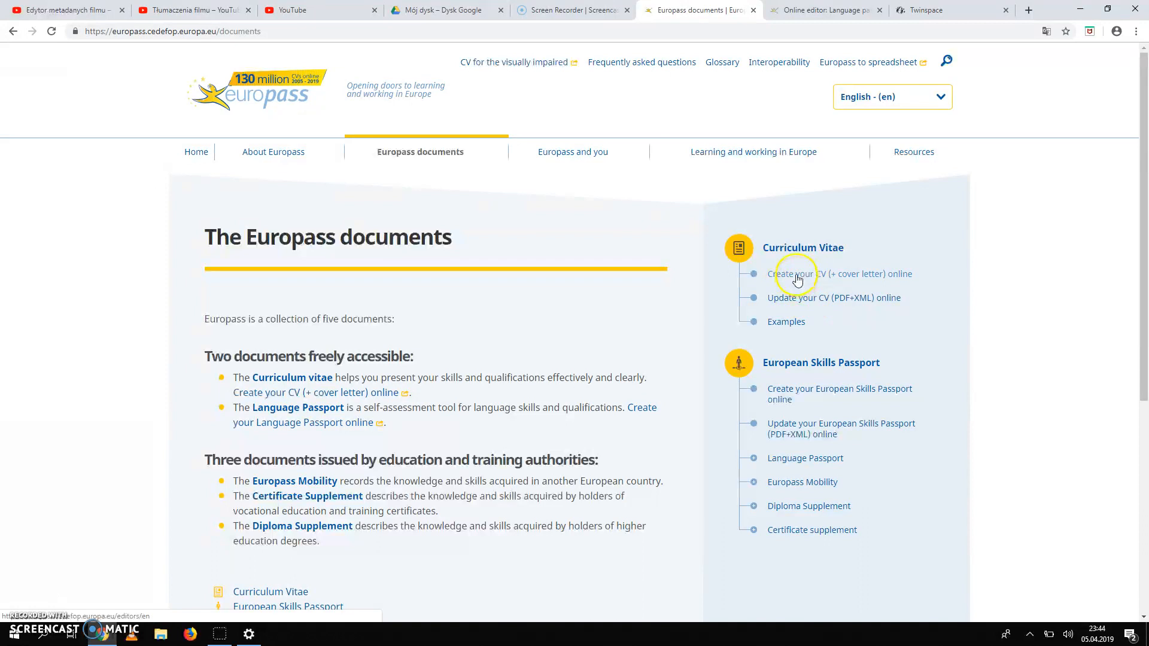
# Open the 'Create your CV online' editor and look over the CV page.
pyautogui.click(797, 279)
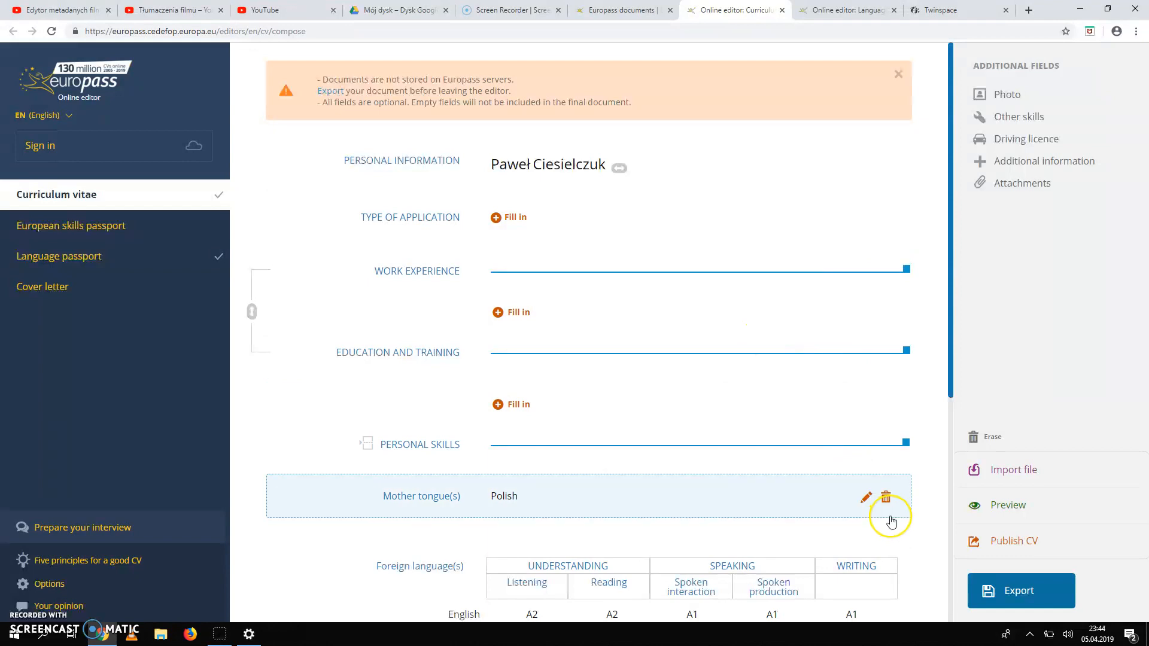
pyautogui.scroll(-2, 891, 519)
pyautogui.scroll(-1, 892, 522)
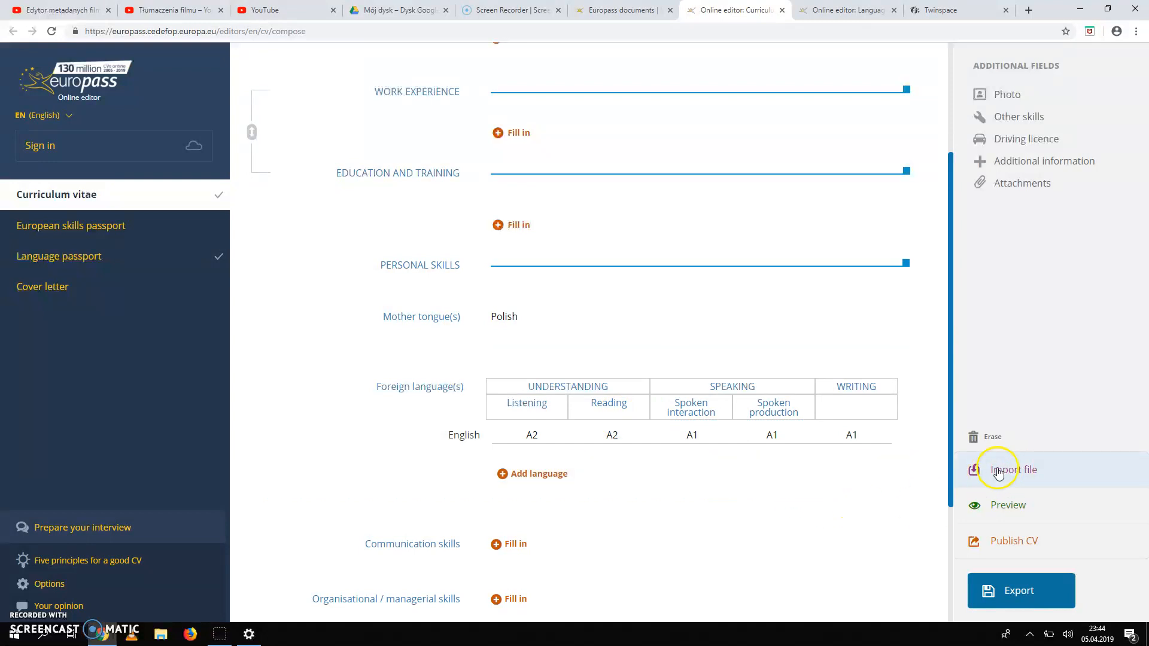
# Start a file import from My device, then cancel the file picker and close the import panel.
pyautogui.click(1025, 466)
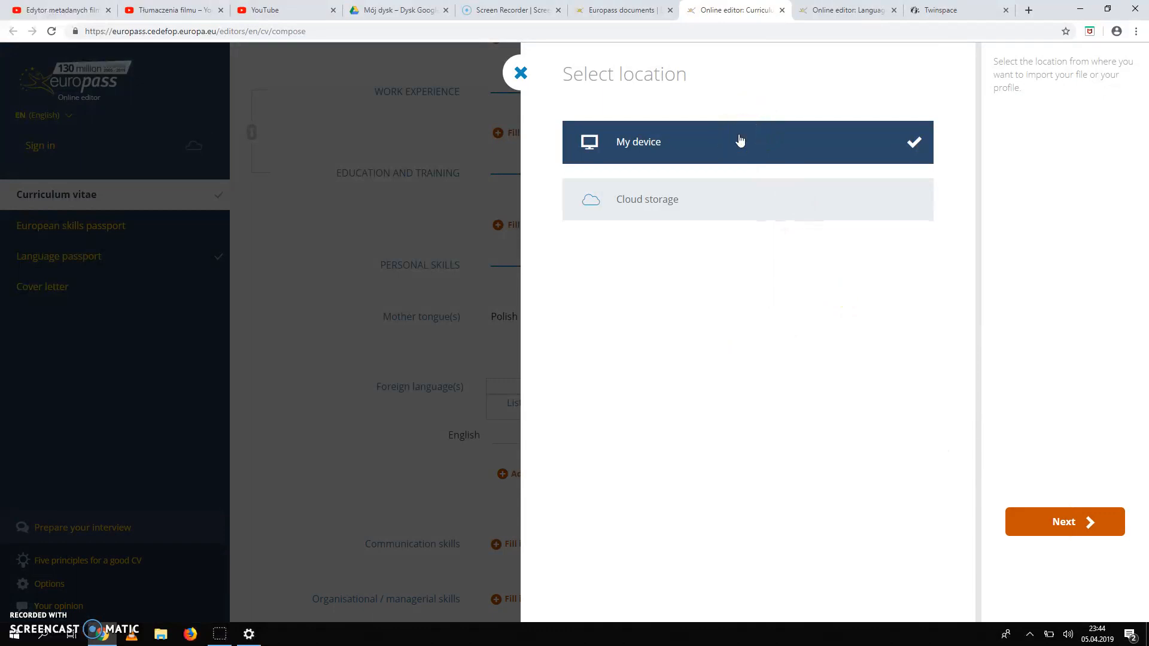
pyautogui.click(1054, 533)
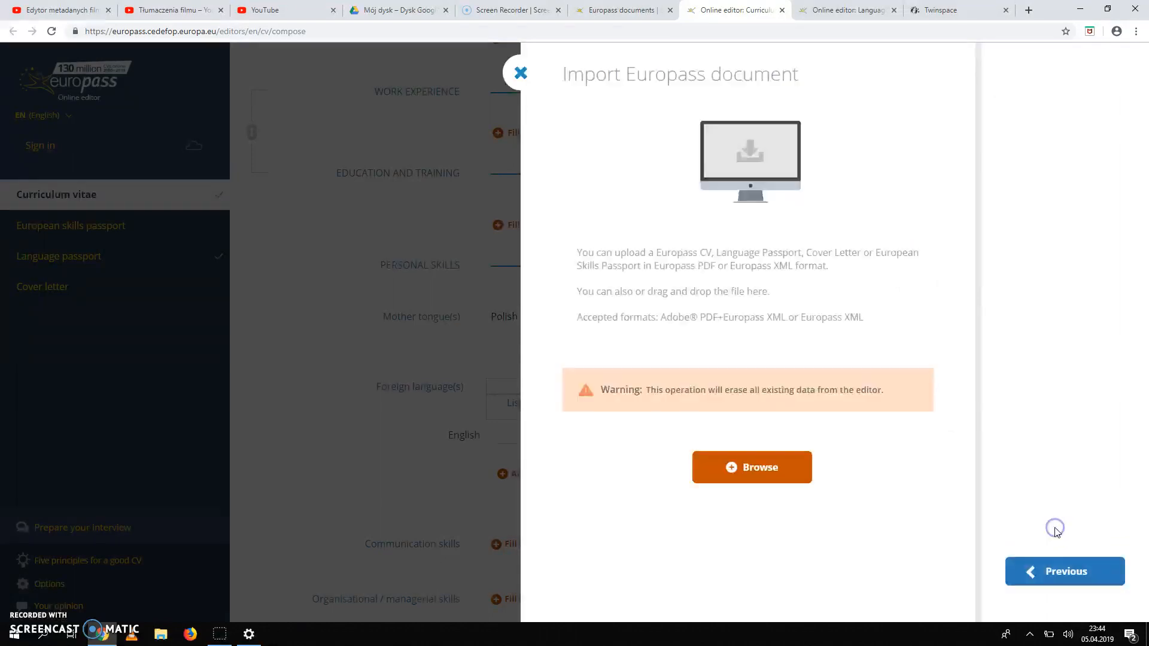
pyautogui.click(756, 475)
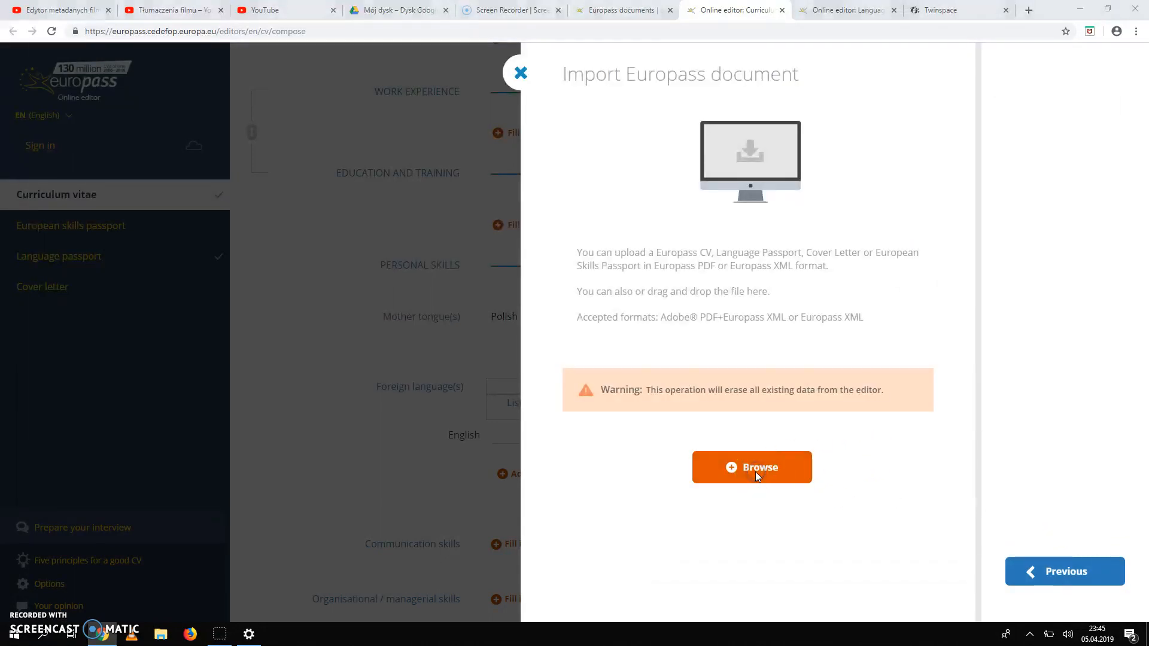
pyautogui.click(931, 336)
pyautogui.click(1101, 602)
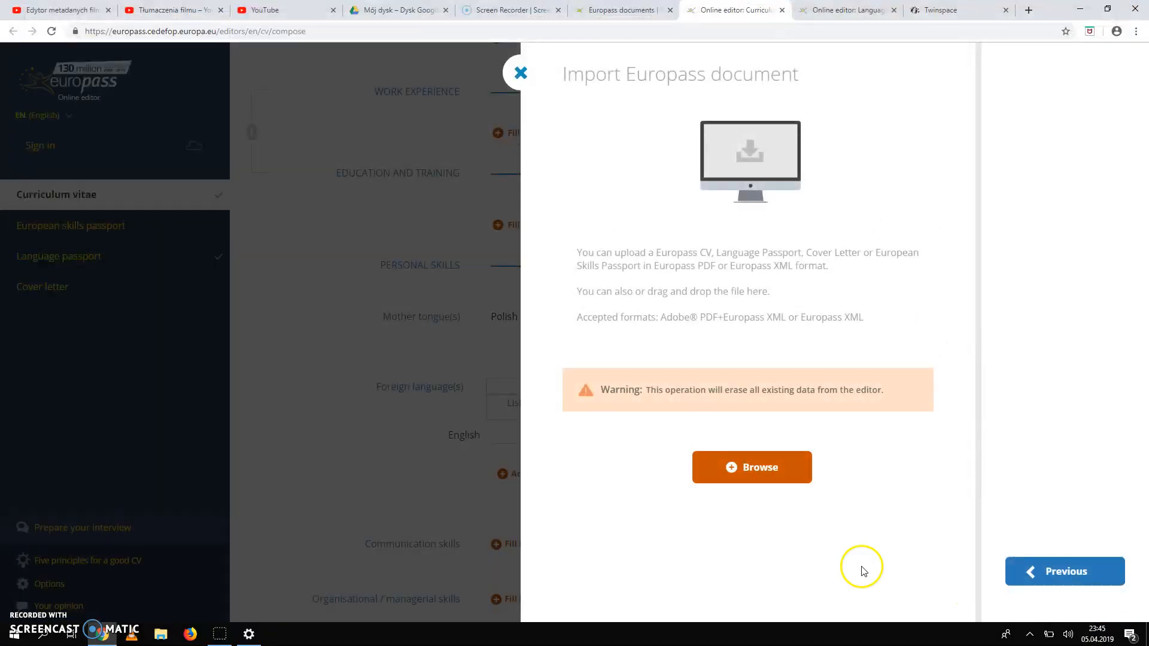
pyautogui.click(520, 73)
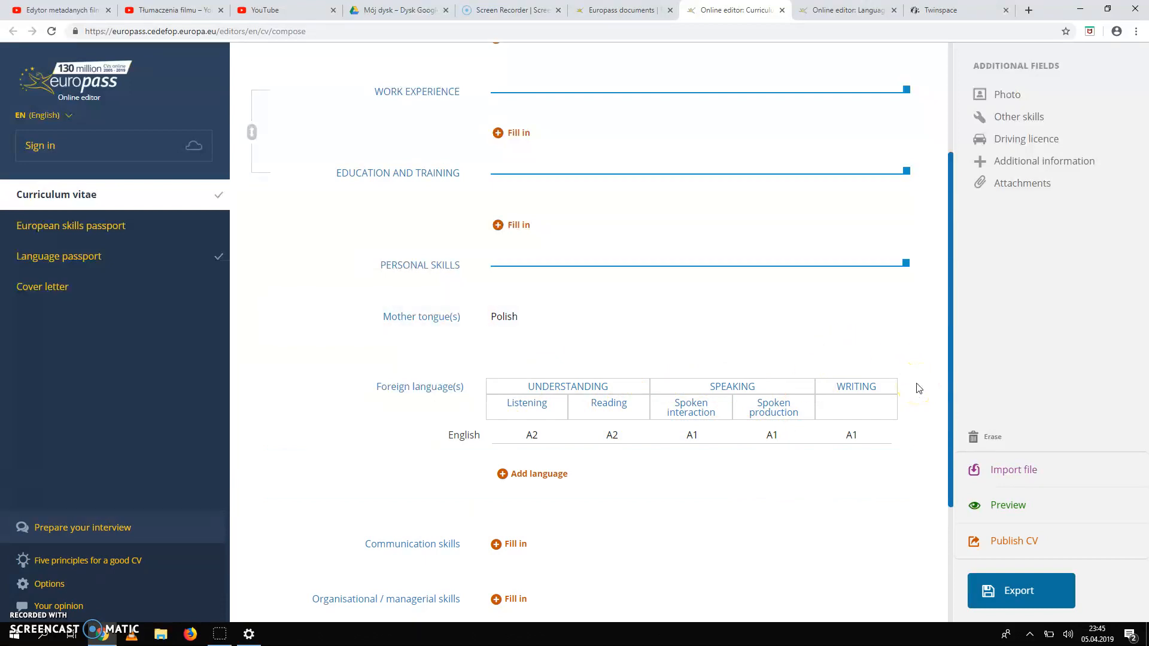
pyautogui.scroll(3, 917, 387)
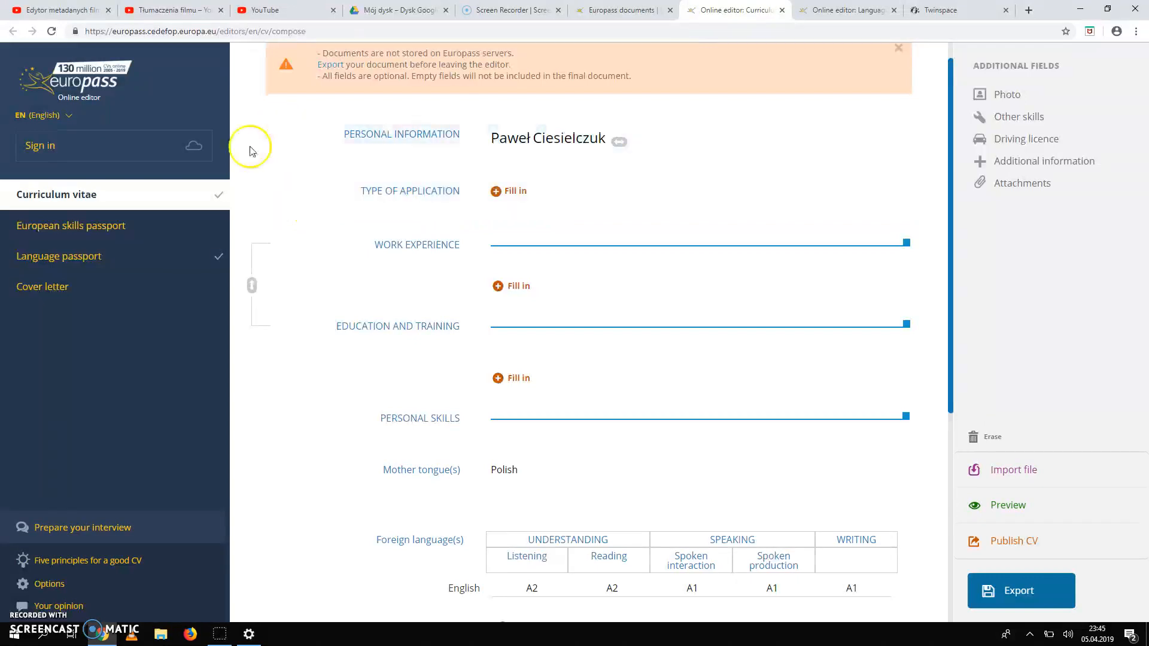
pyautogui.click(69, 117)
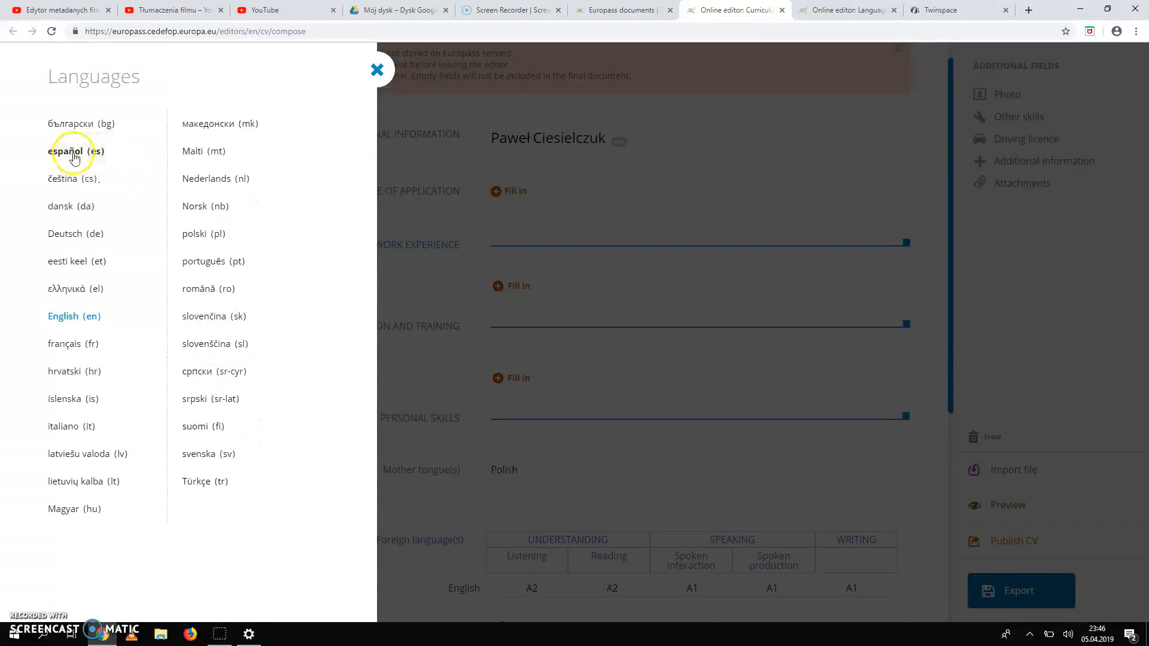
pyautogui.click(377, 70)
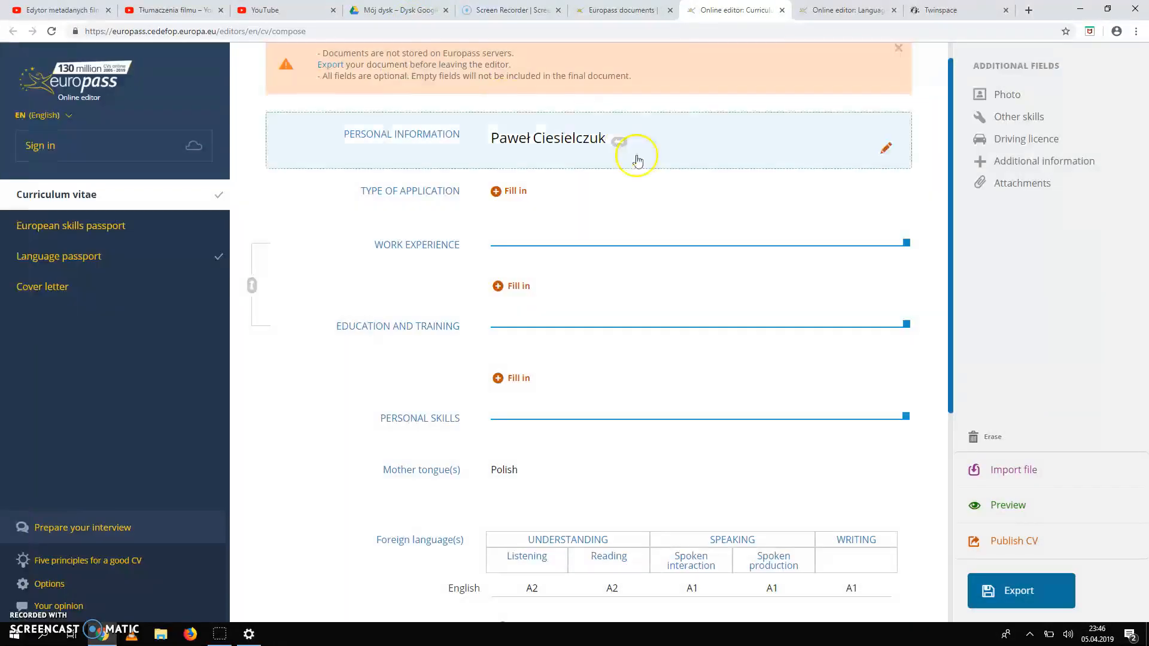
# Add a Personal statement: 'A high school student - year 3 with strong motivation to find…', and save.
pyautogui.click(521, 191)
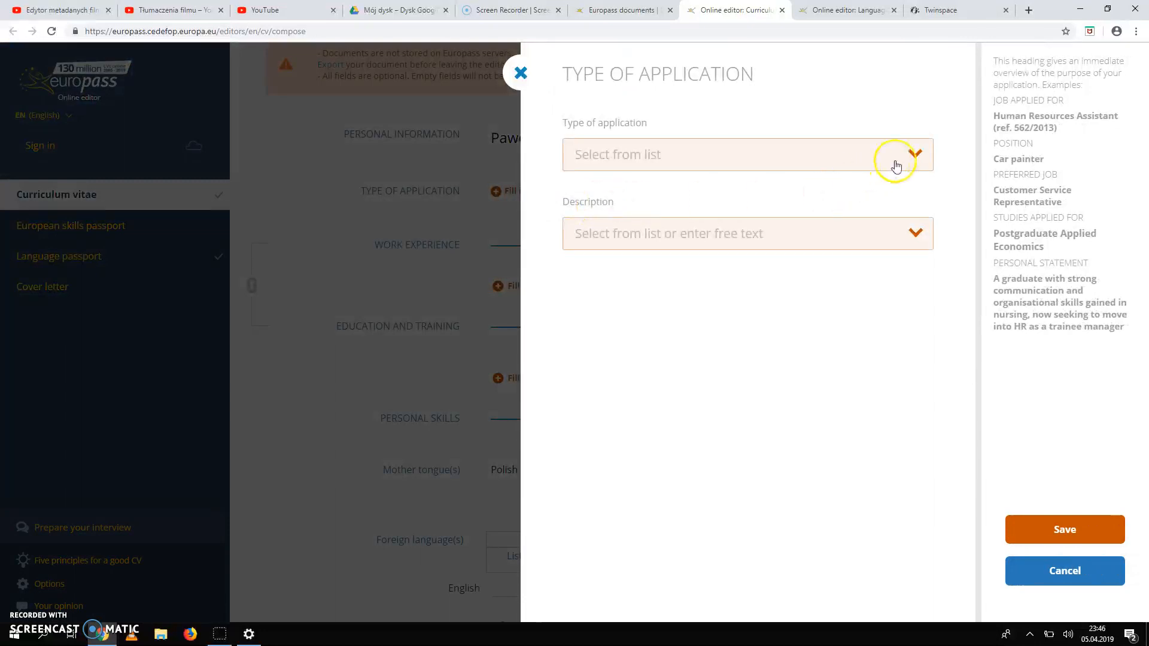
pyautogui.click(919, 157)
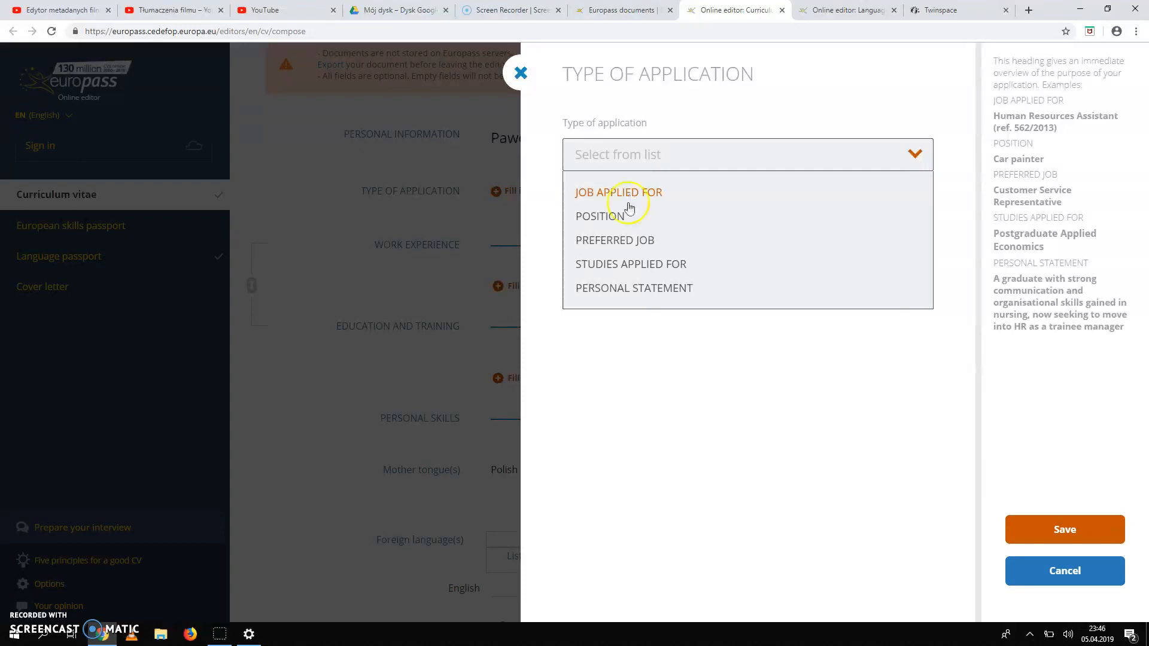
pyautogui.click(645, 292)
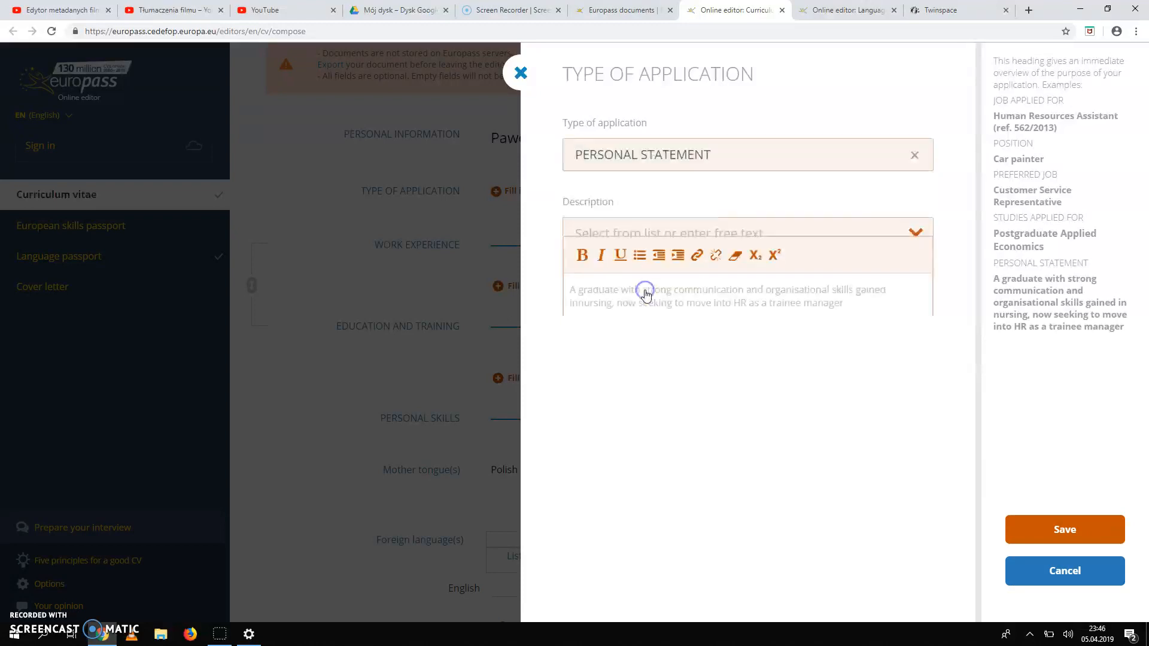
pyautogui.click(686, 301)
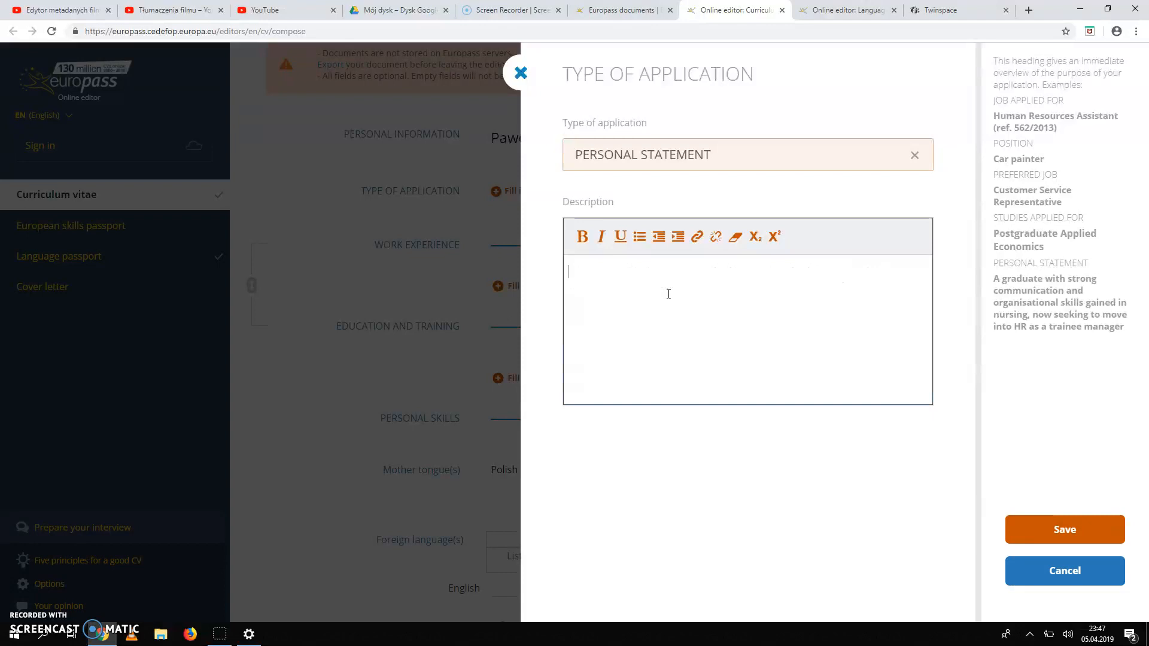
pyautogui.write('A high school stuent')
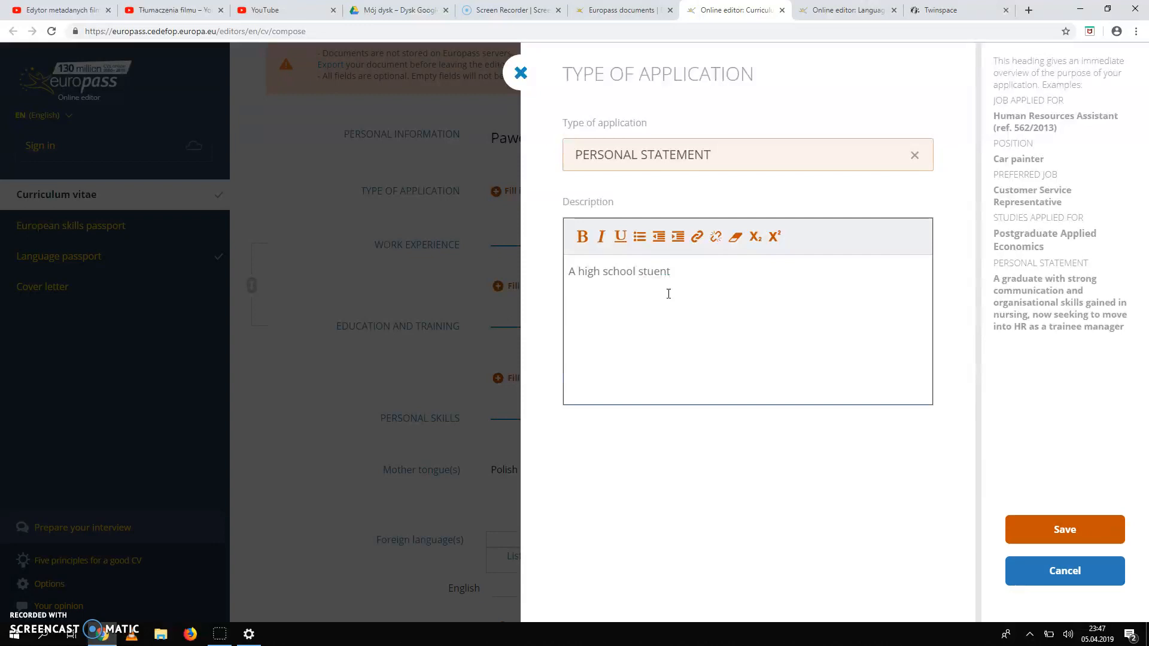
pyautogui.write('dent')
pyautogui.write('tivation to')
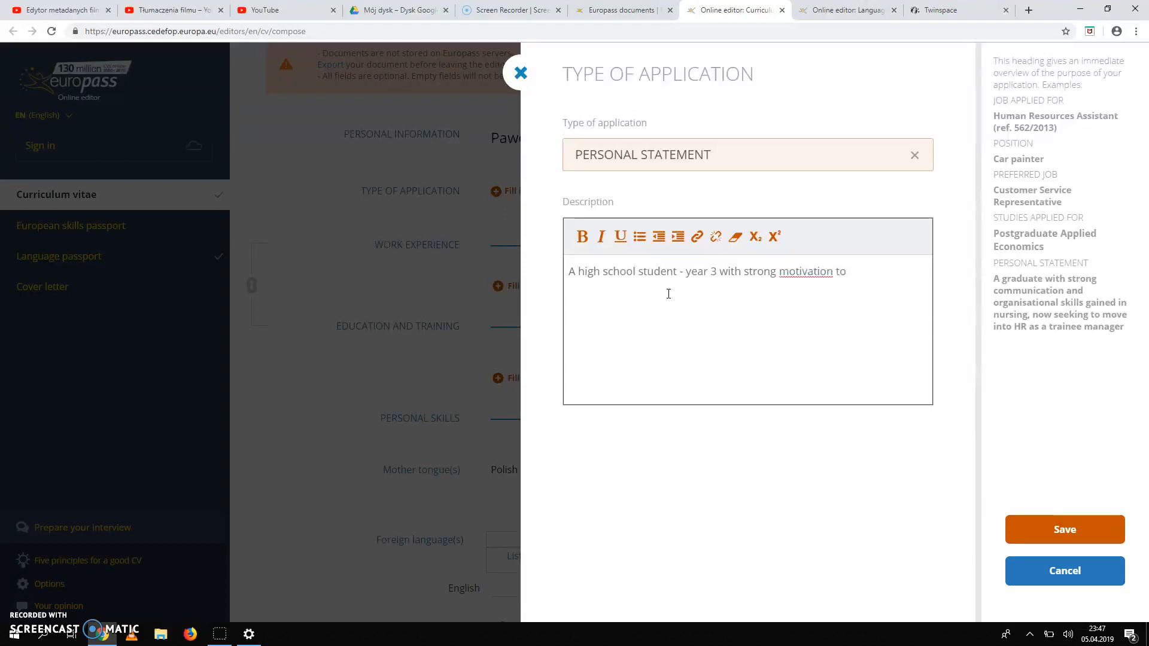
pyautogui.write(' find a great job!')
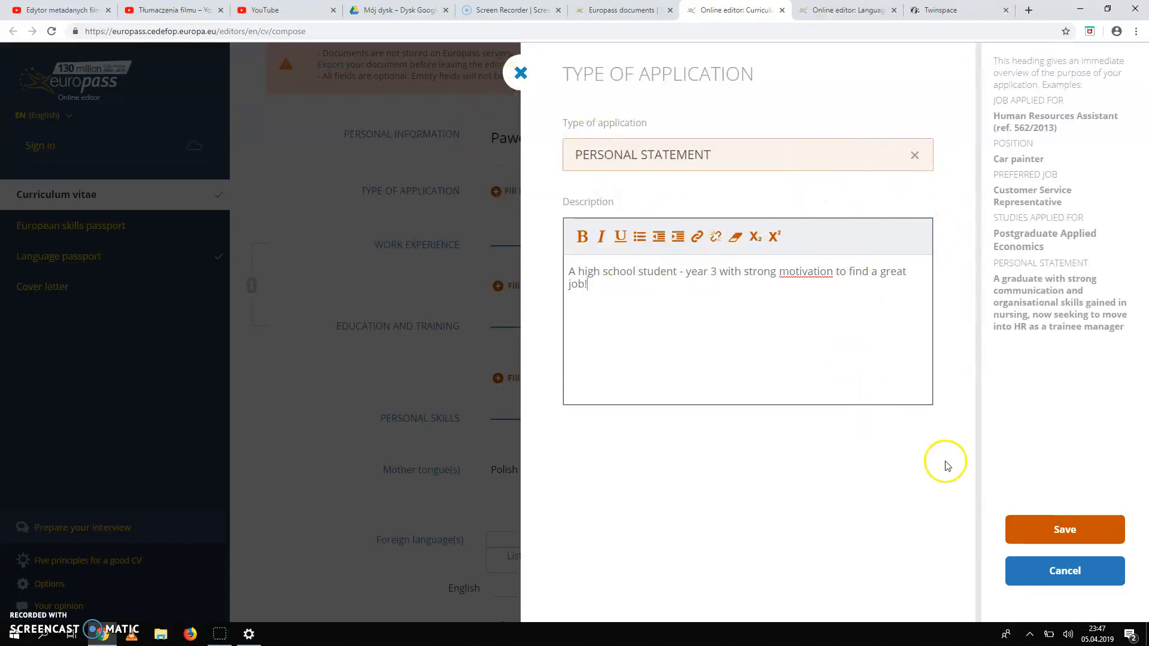
pyautogui.click(1065, 530)
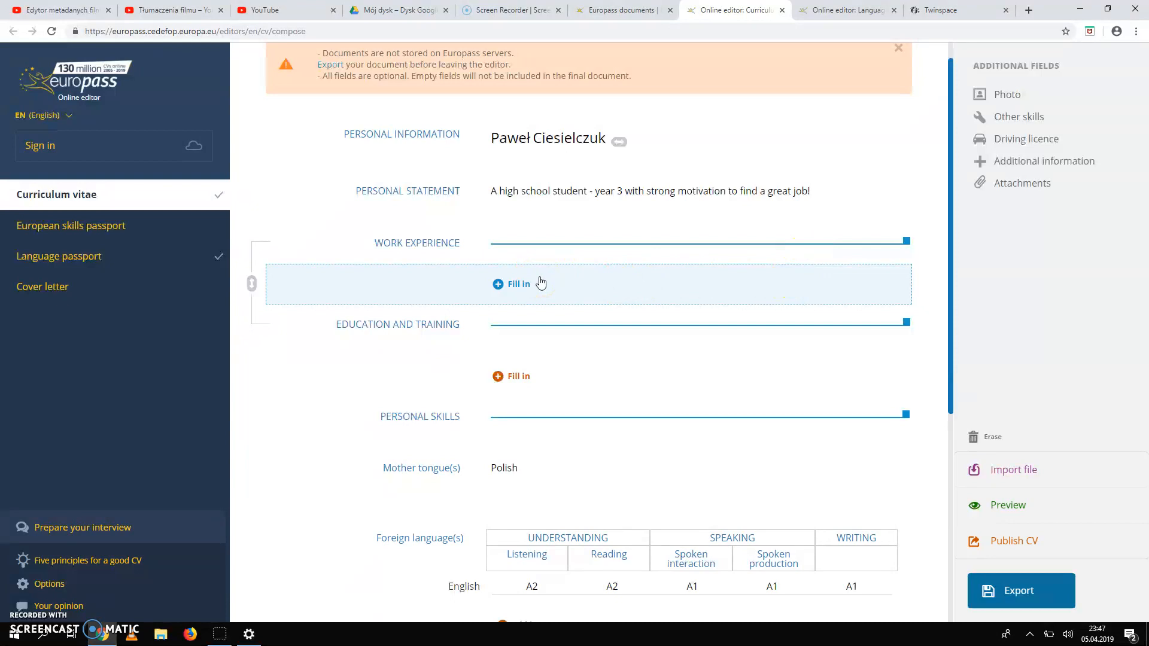
pyautogui.click(520, 285)
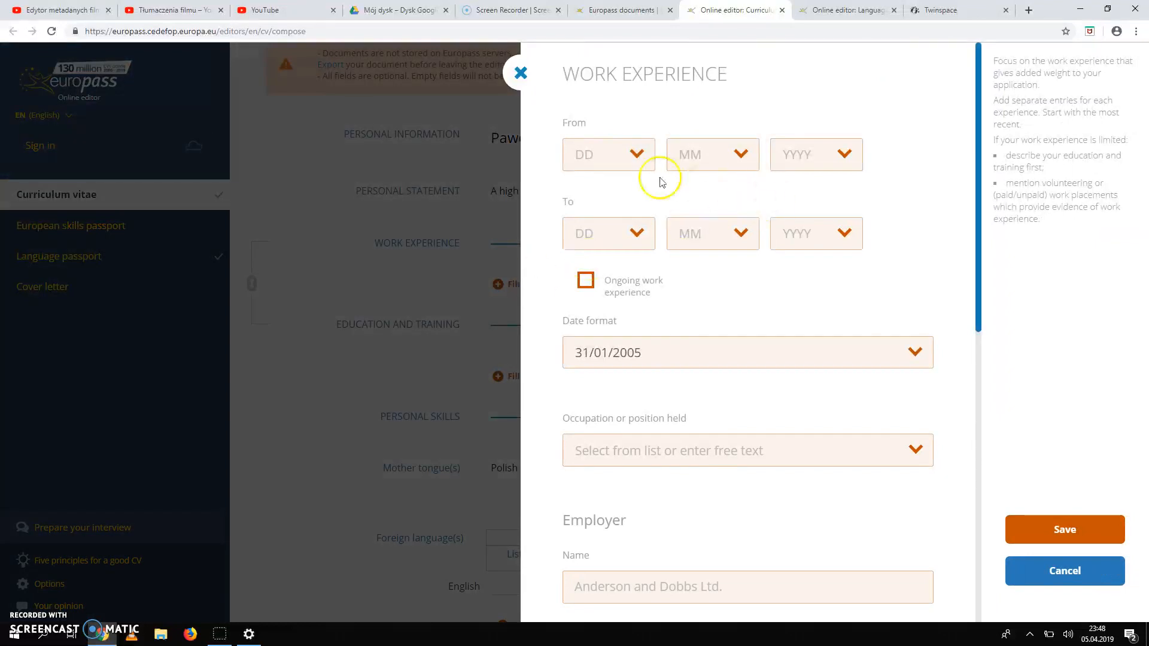
pyautogui.click(639, 154)
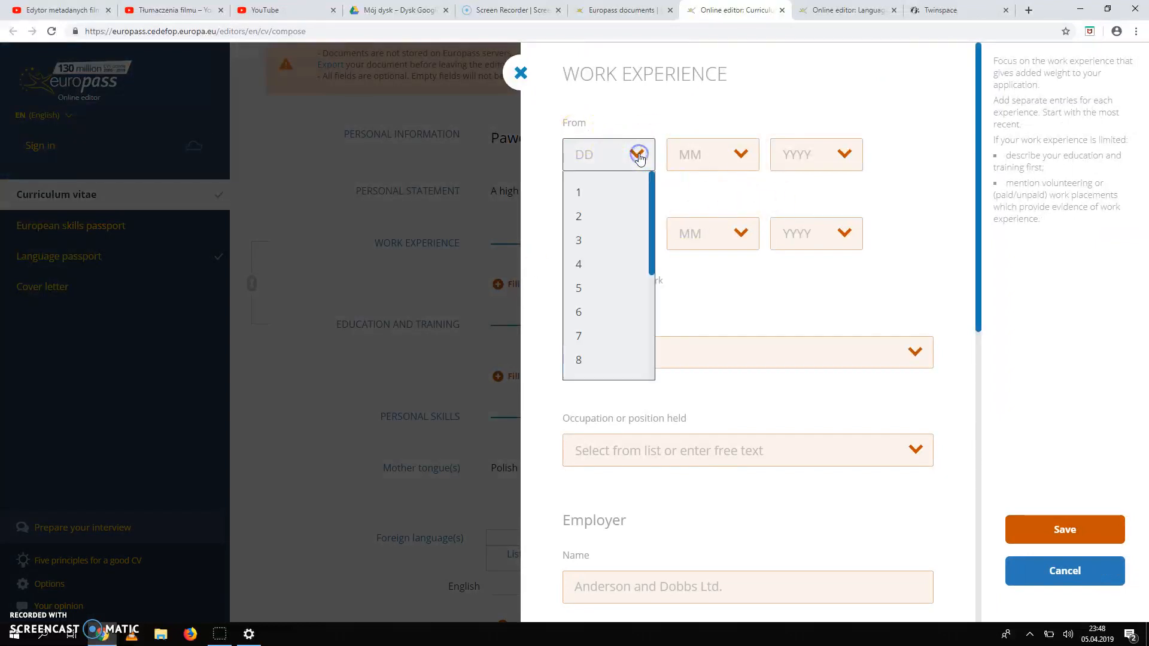
pyautogui.click(738, 154)
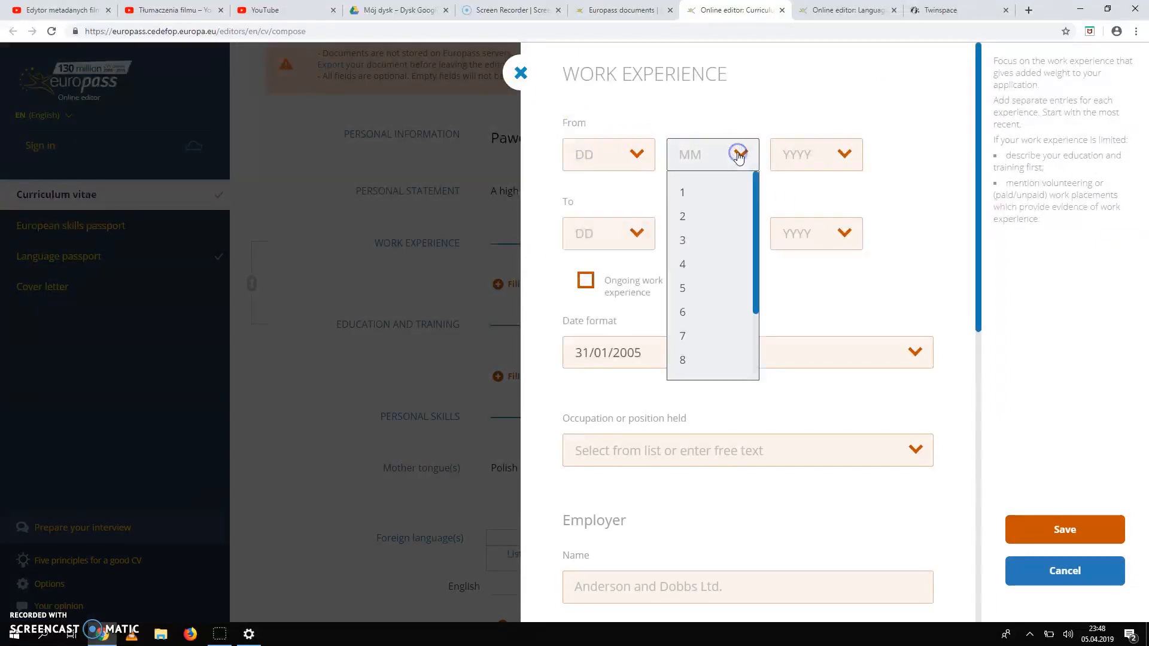
pyautogui.click(848, 151)
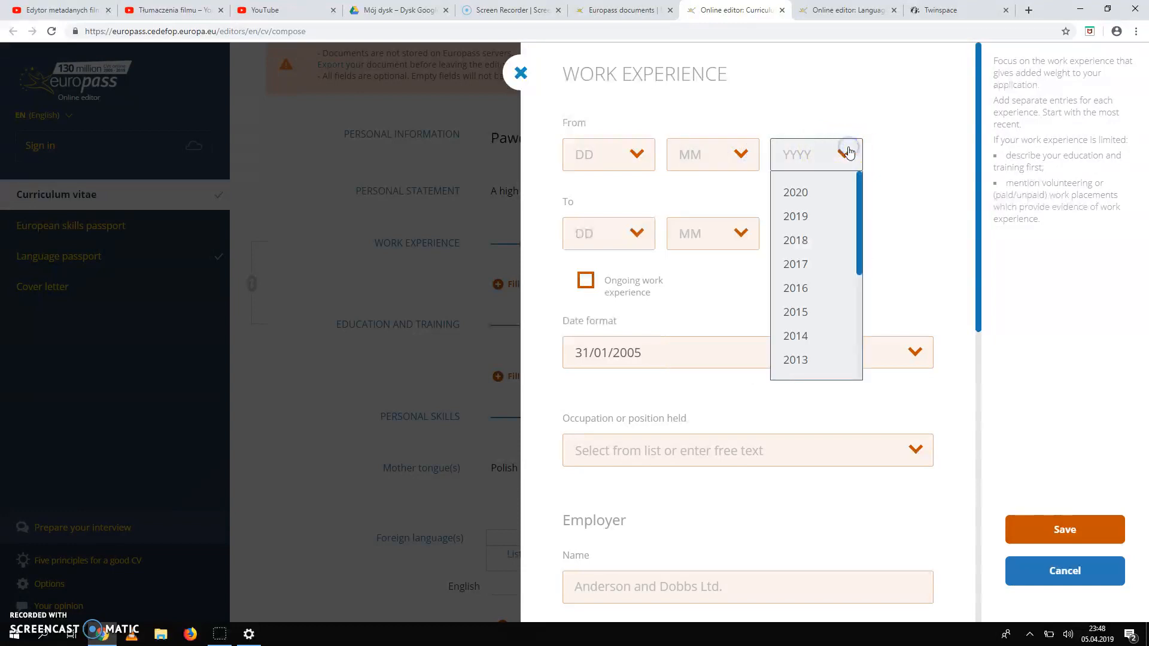
pyautogui.click(723, 115)
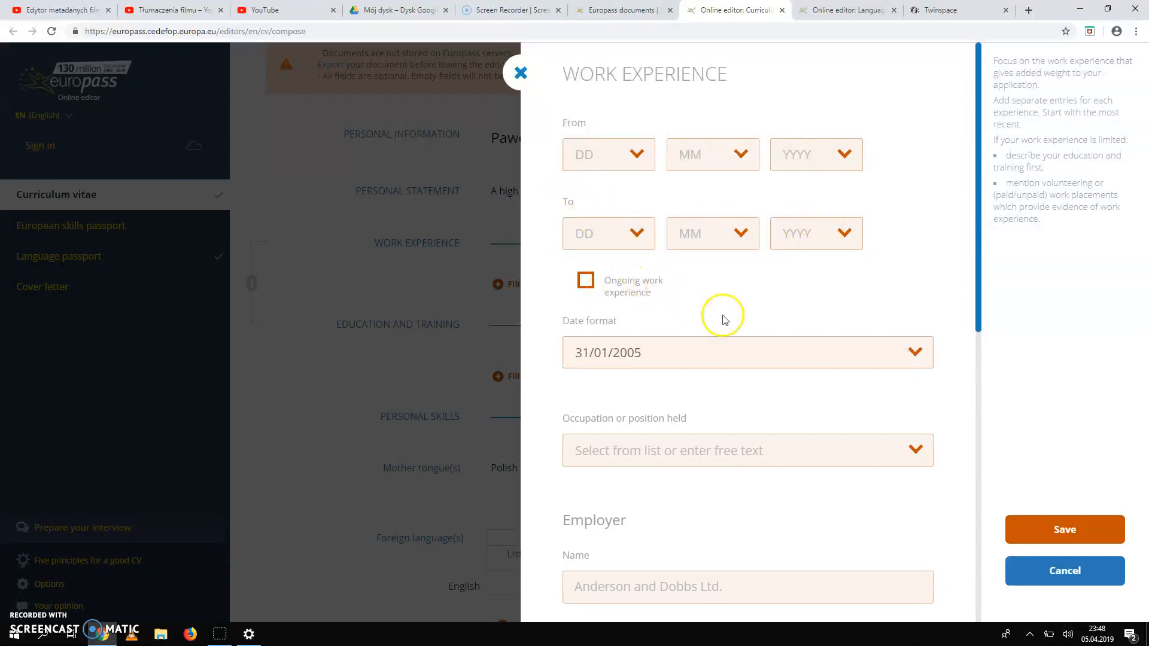
pyautogui.scroll(-1, 788, 310)
pyautogui.scroll(-4, 789, 310)
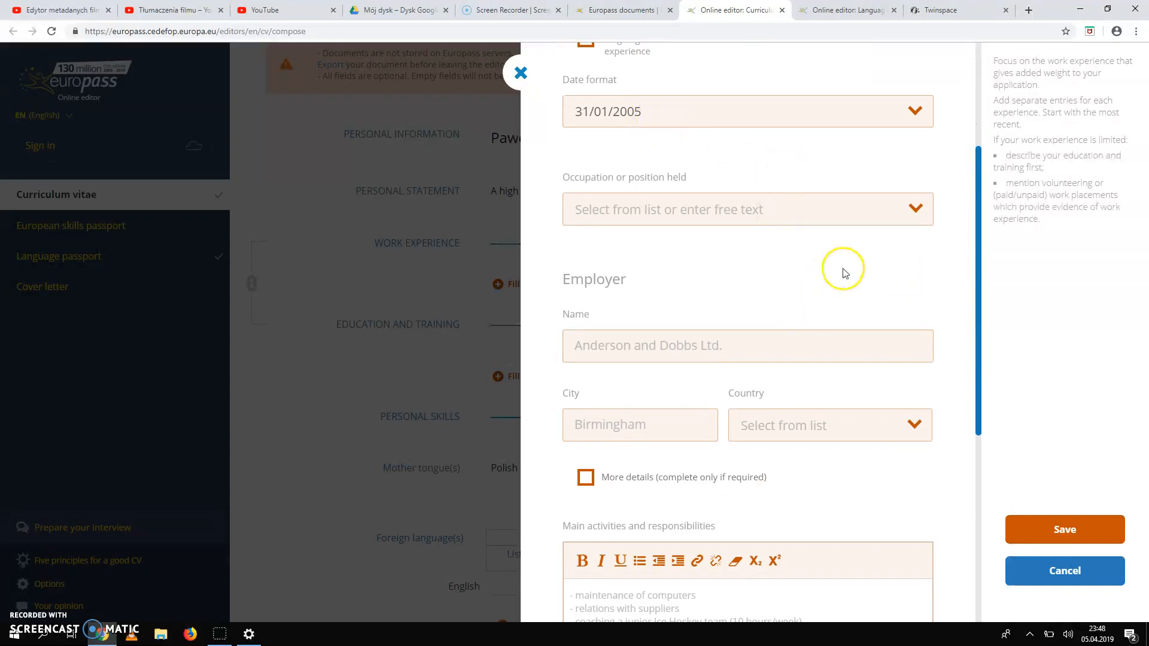
pyautogui.click(917, 212)
pyautogui.scroll(-10, 672, 299)
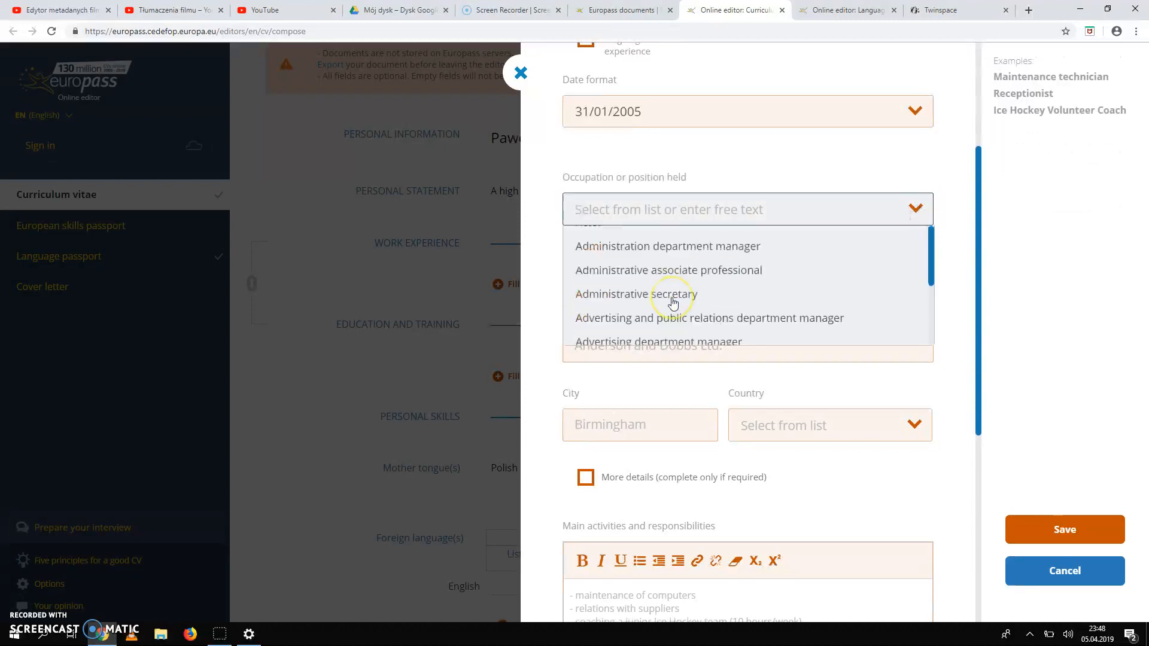
pyautogui.scroll(-15, 673, 303)
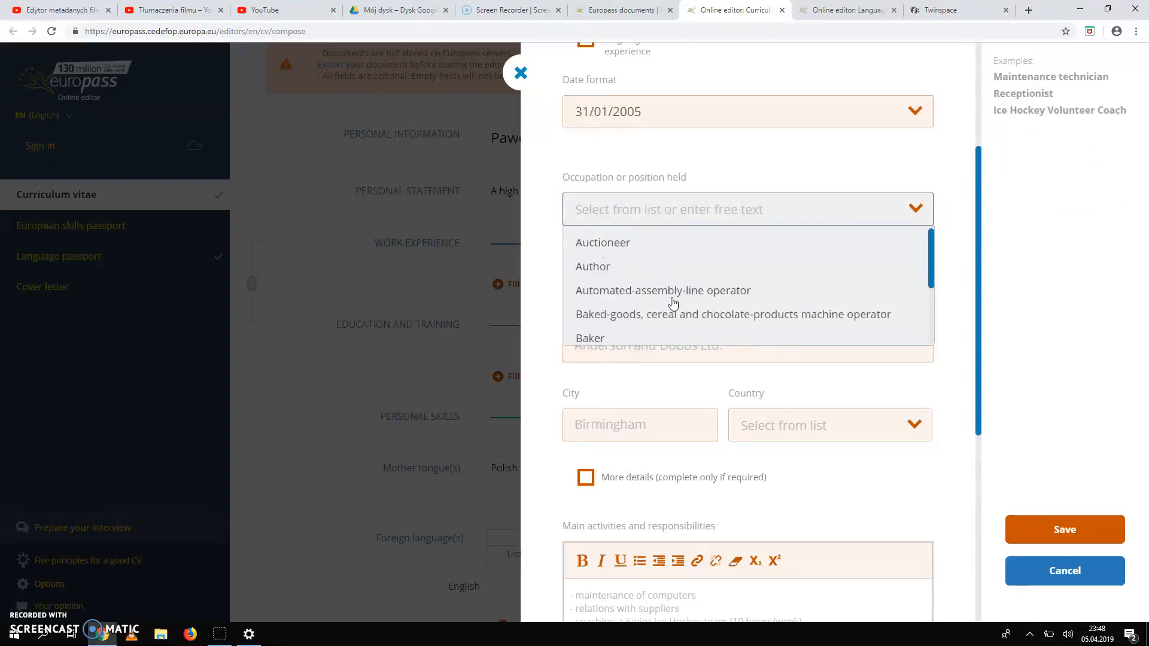
pyautogui.scroll(-3, 674, 303)
pyautogui.click(782, 157)
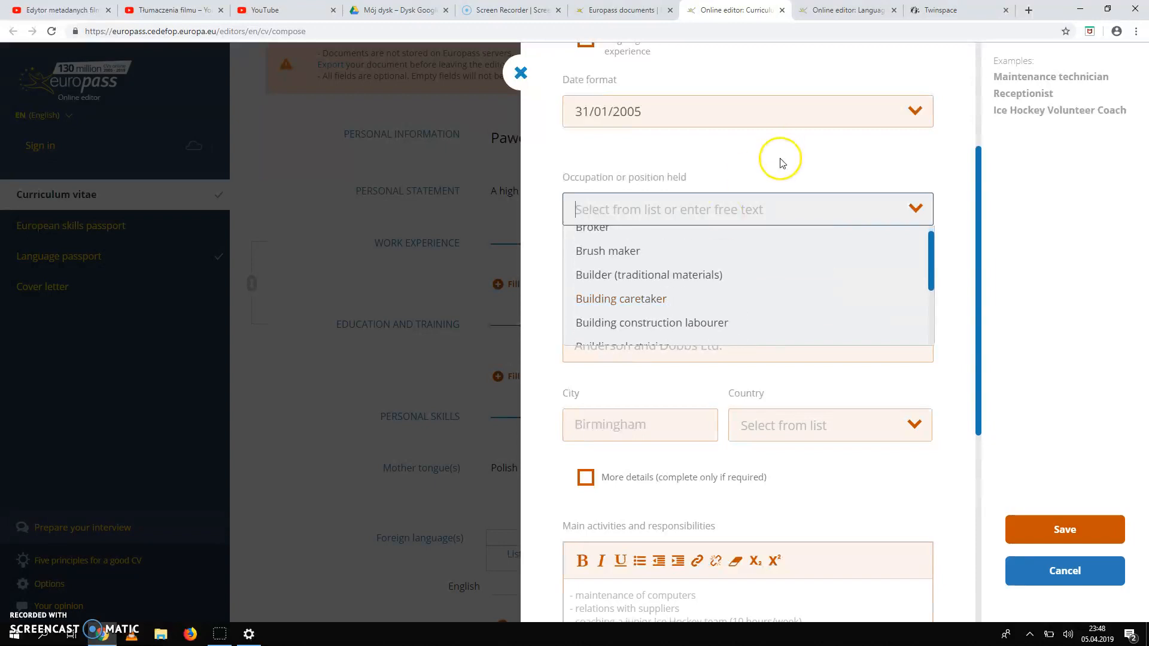
pyautogui.click(828, 337)
pyautogui.scroll(-2, 828, 337)
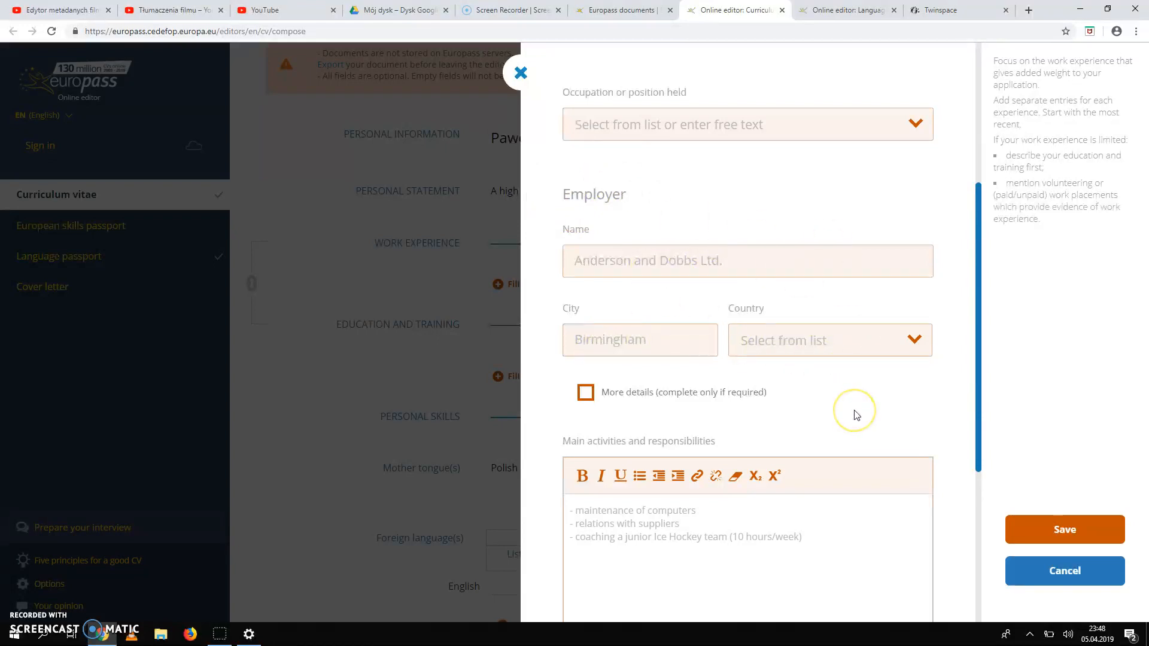
pyautogui.scroll(-5, 855, 414)
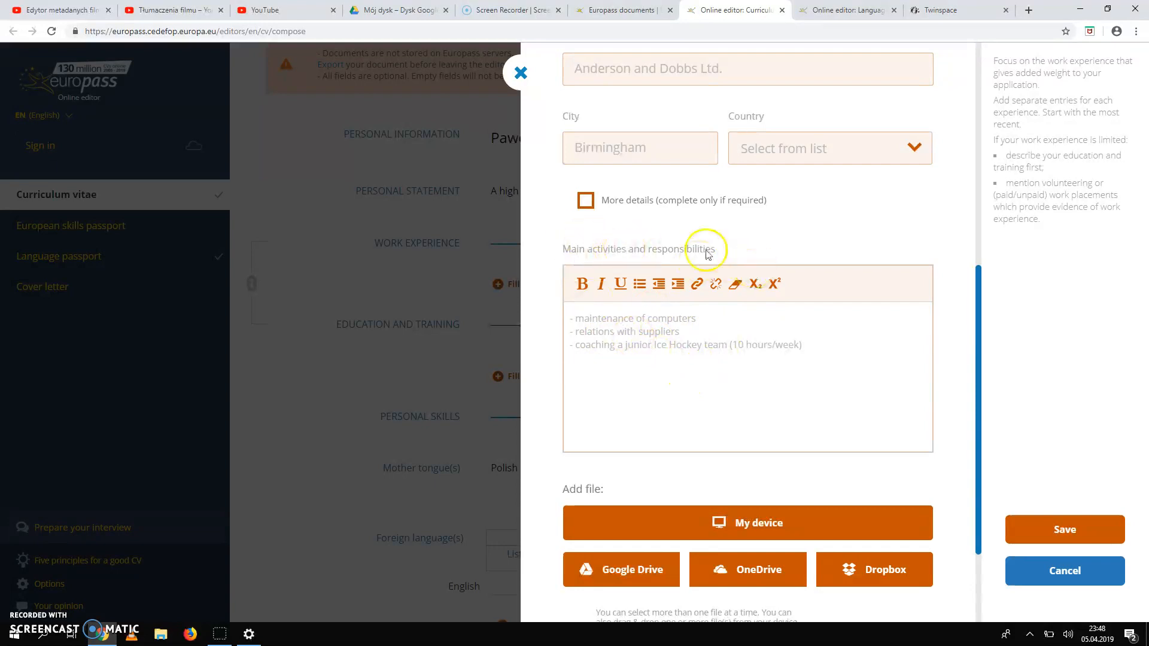
pyautogui.scroll(-2, 888, 449)
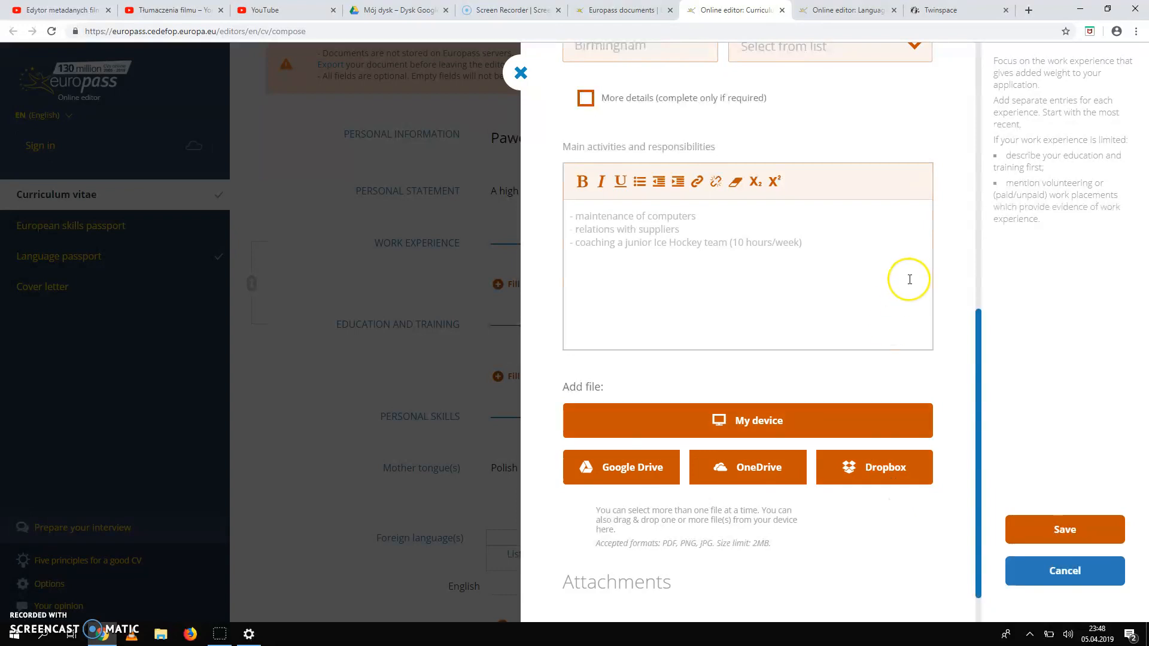
pyautogui.scroll(-1, 910, 279)
pyautogui.scroll(5, 909, 279)
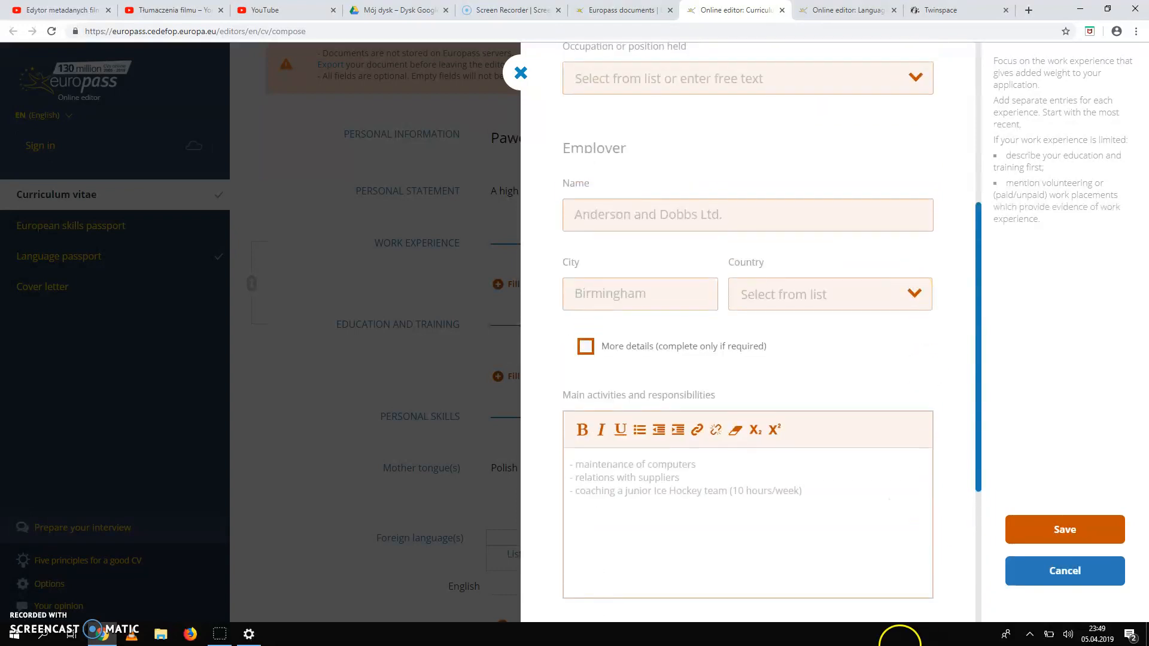
pyautogui.scroll(5, 869, 480)
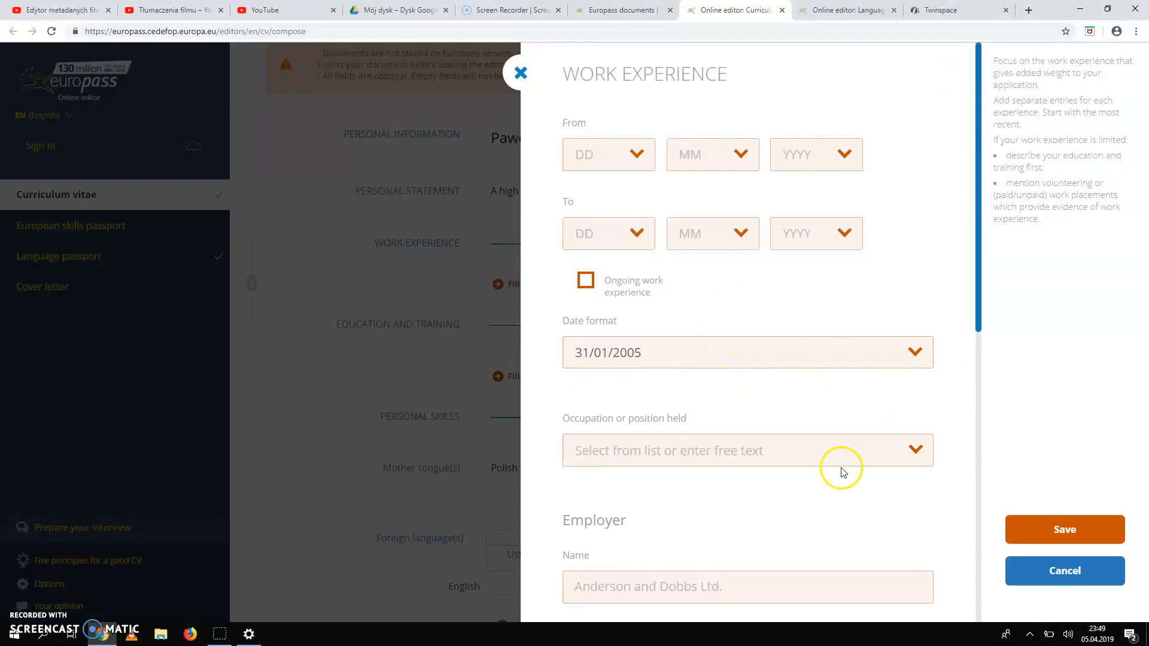
pyautogui.click(1076, 536)
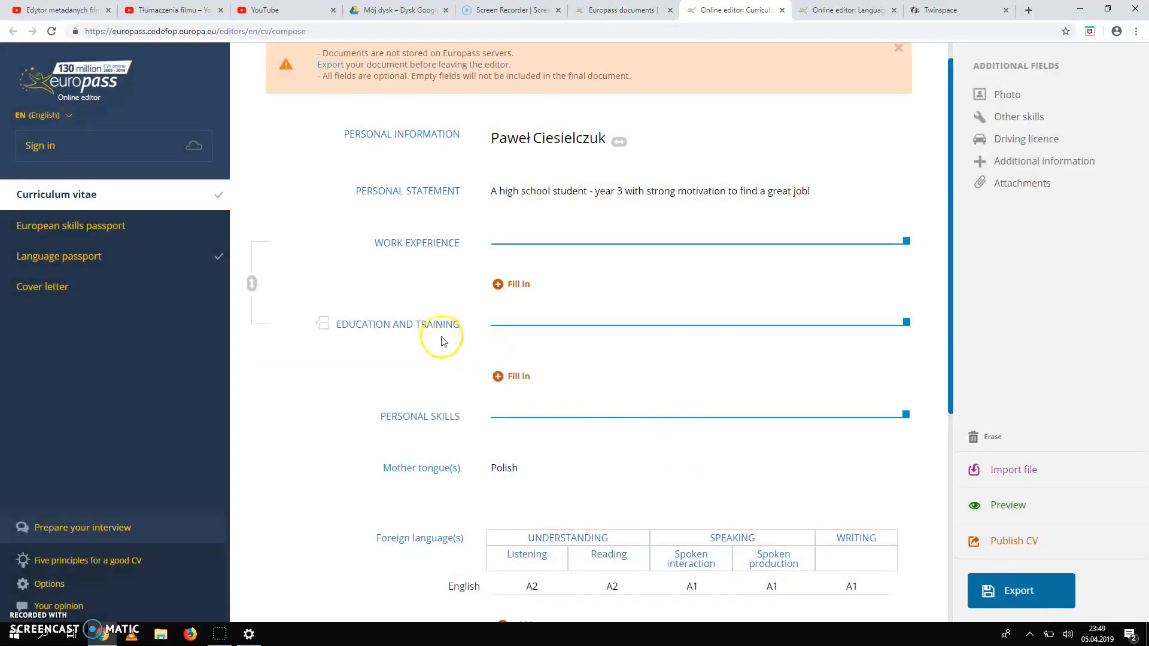
# Open the Education and training form and scroll through its fields.
pyautogui.click(511, 382)
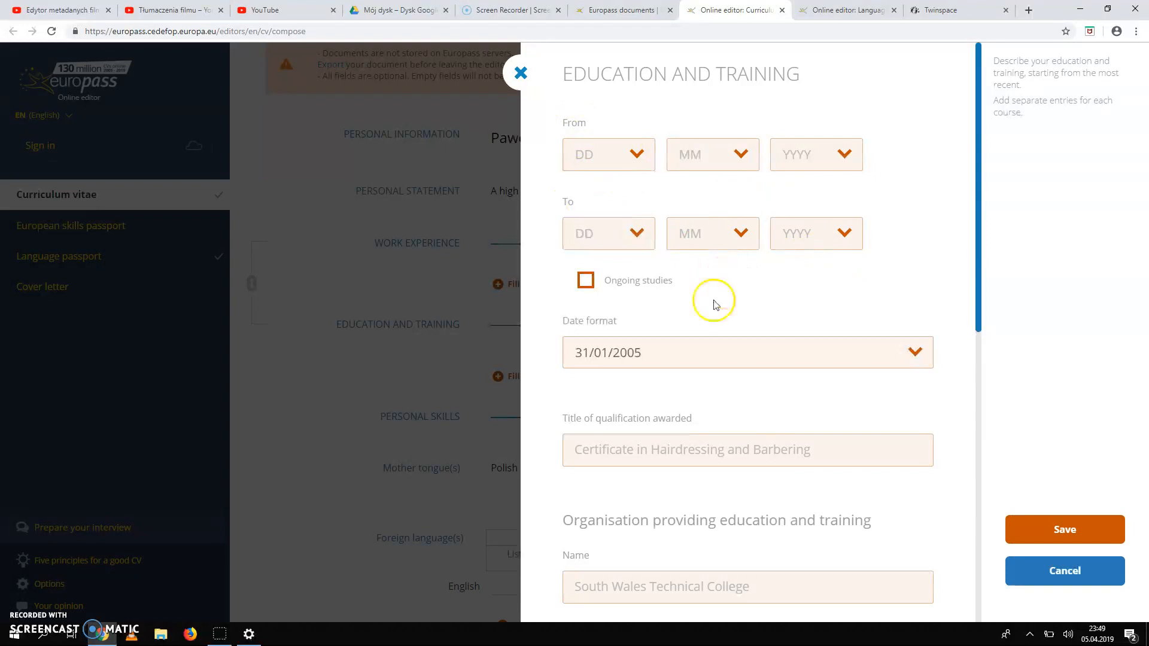
pyautogui.scroll(-3, 815, 401)
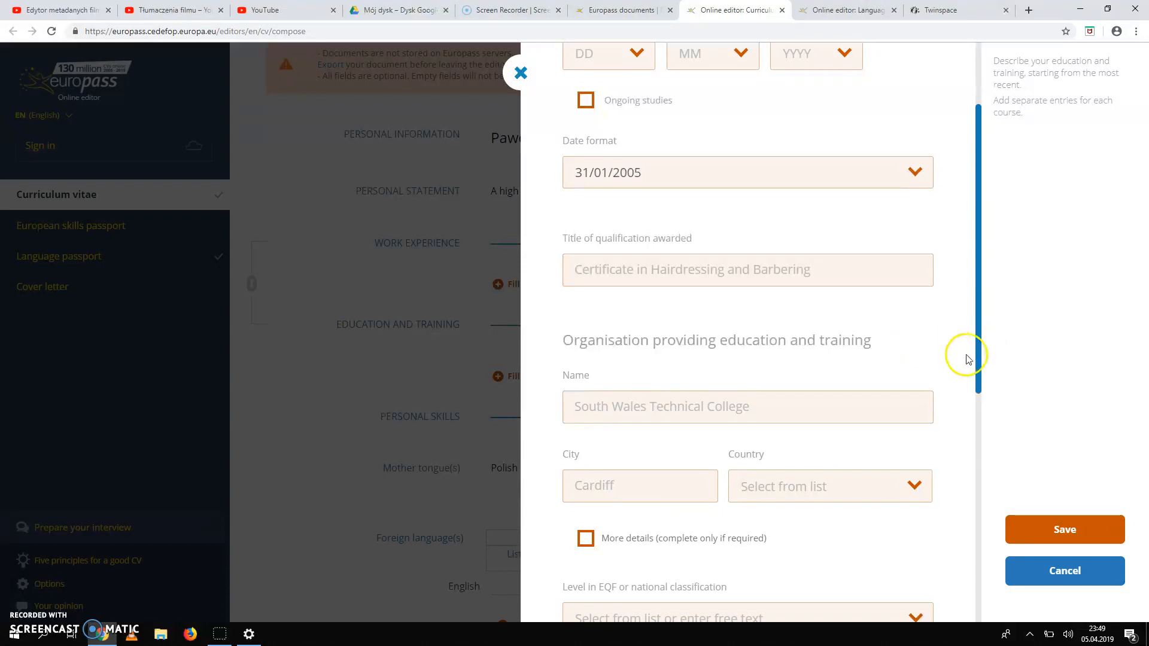
pyautogui.scroll(-1, 945, 355)
pyautogui.scroll(-1, 945, 356)
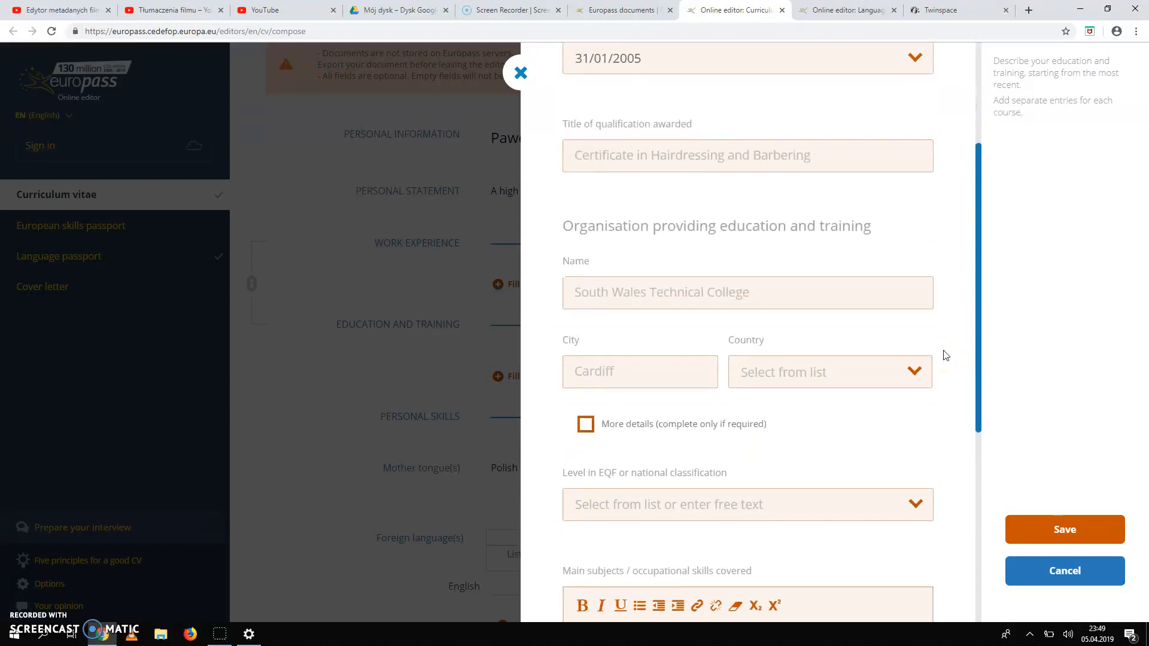
pyautogui.scroll(-1, 945, 355)
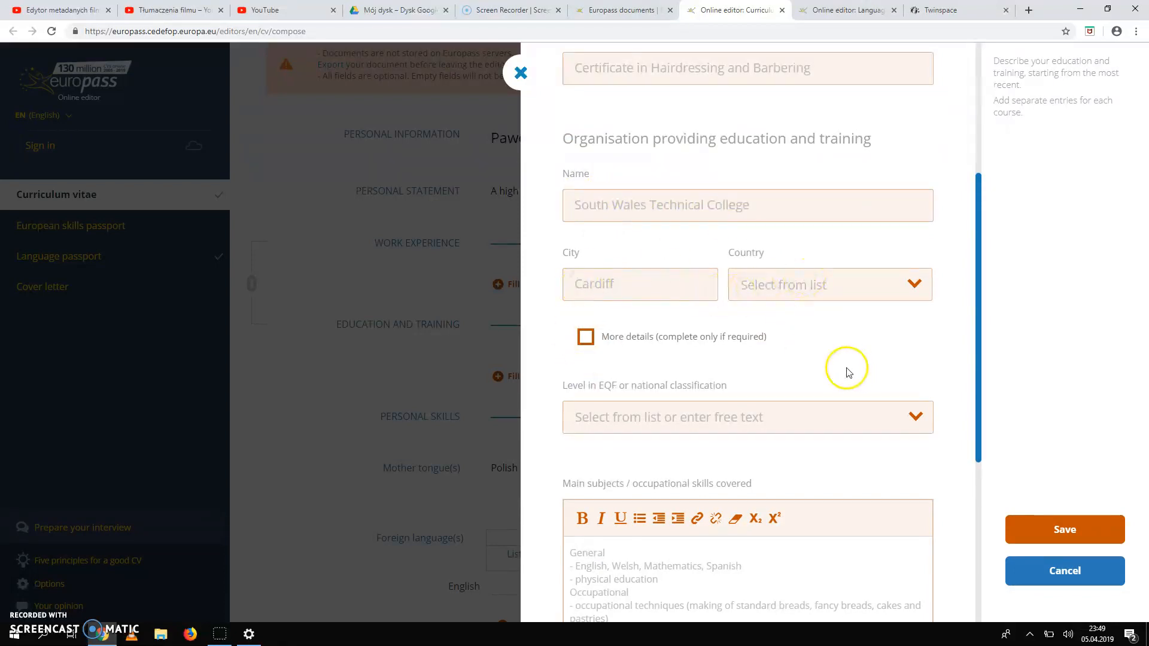
pyautogui.scroll(-1, 748, 323)
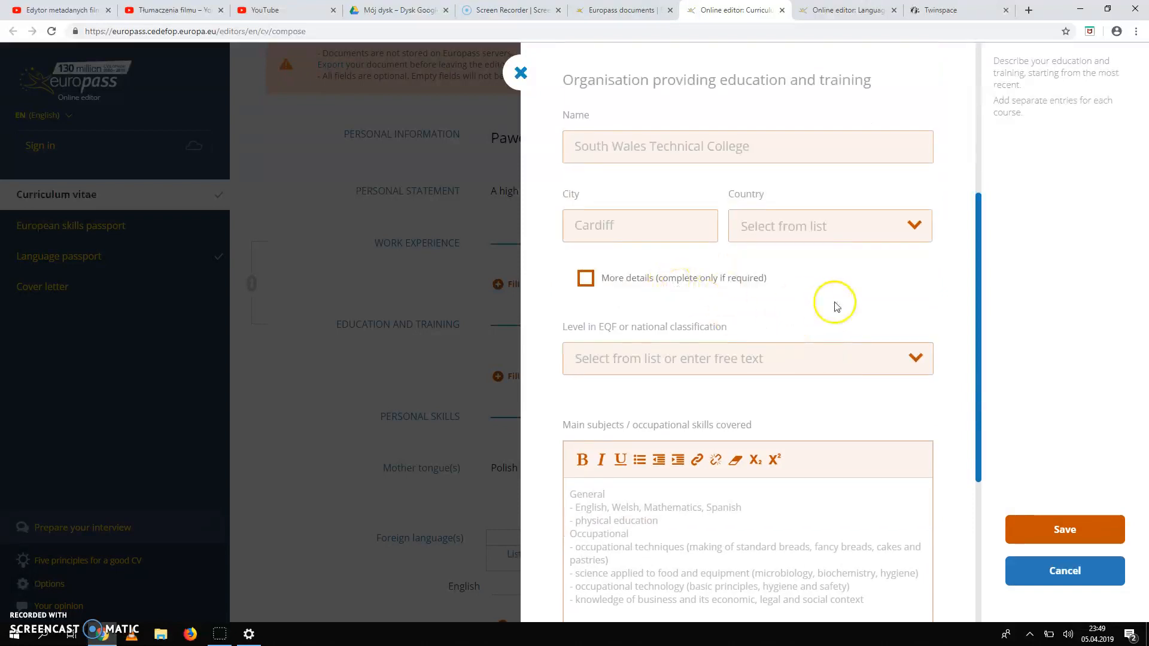
pyautogui.scroll(-1, 854, 322)
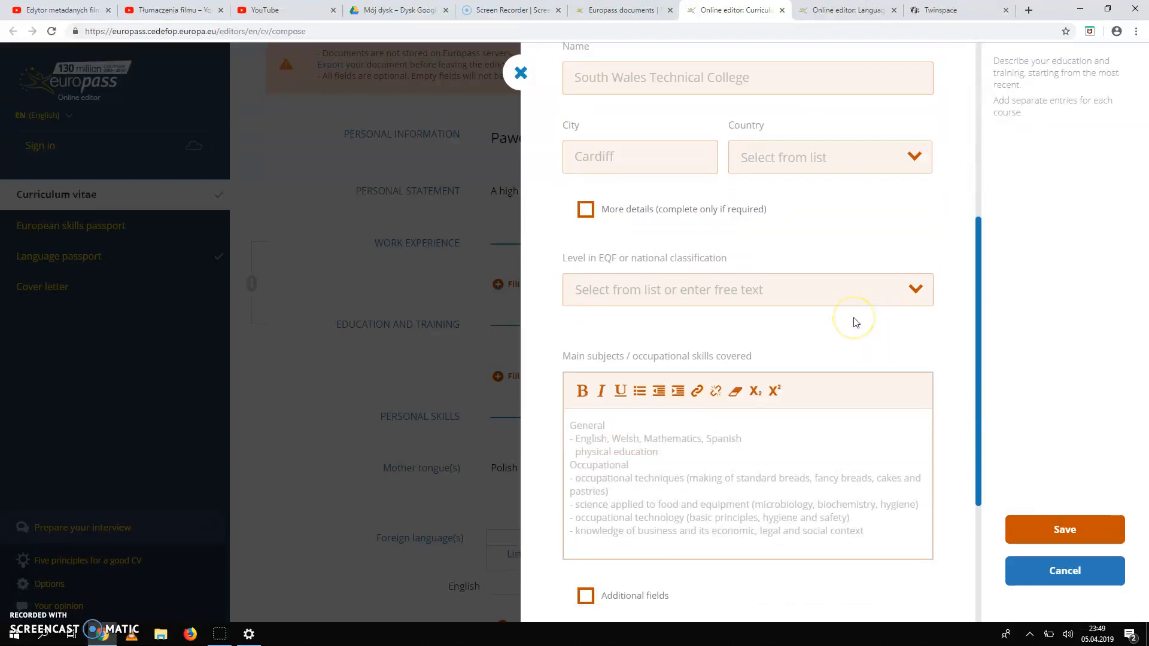
# Dismiss the EQF level list without choosing, then save to close the empty form.
pyautogui.click(779, 295)
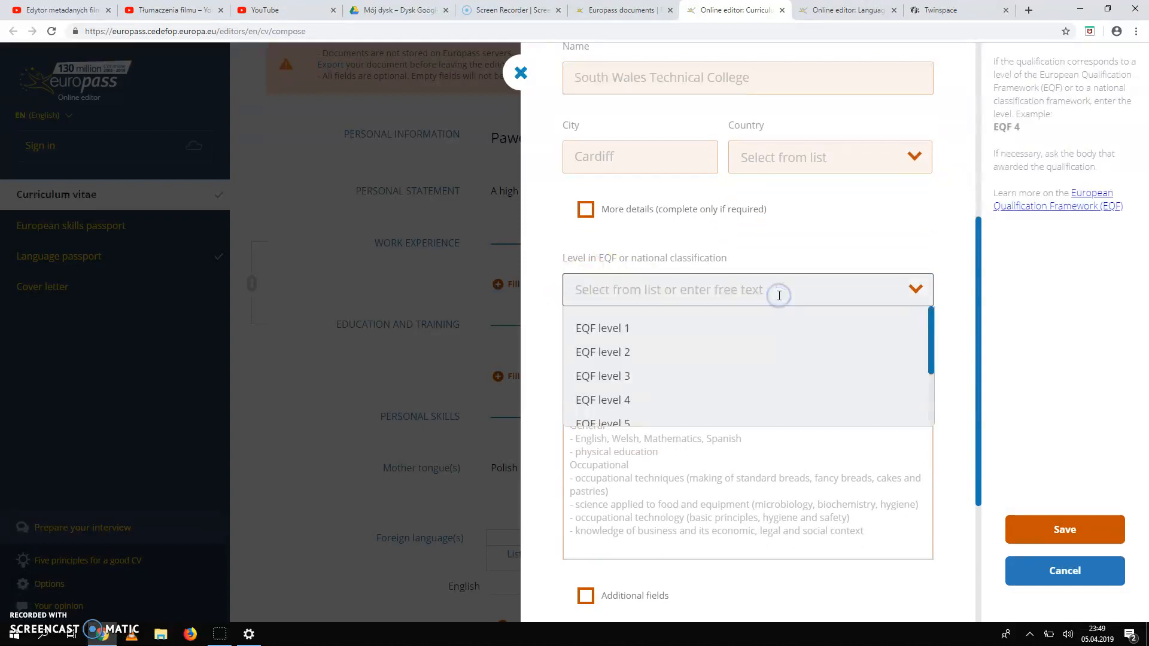
pyautogui.scroll(-3, 704, 407)
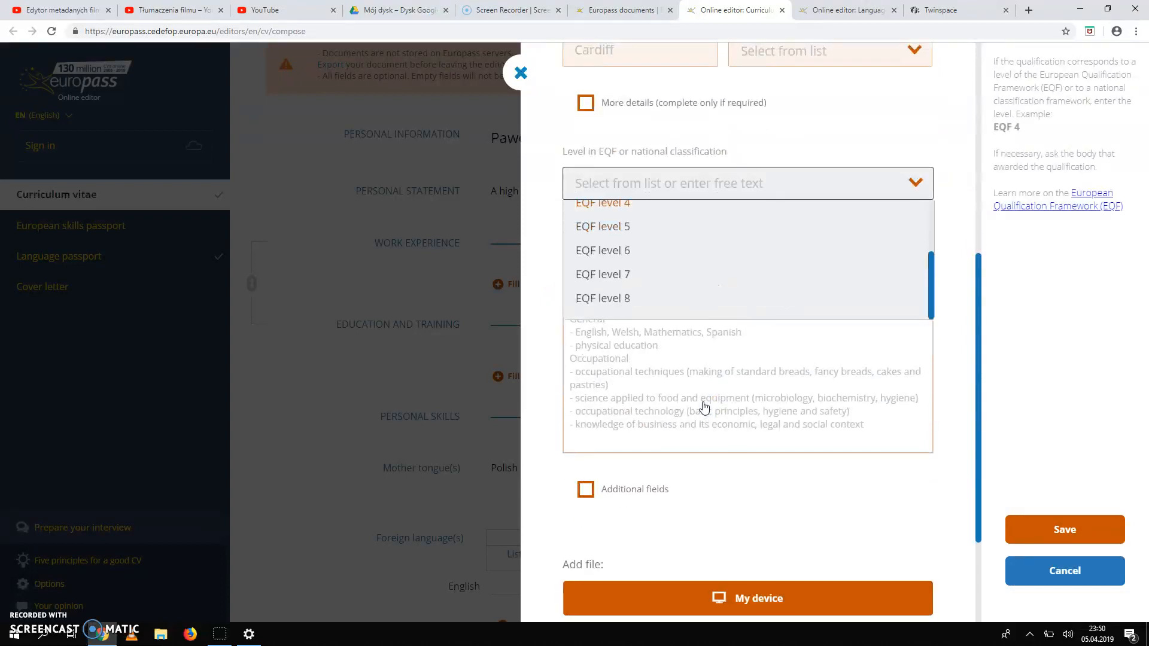
pyautogui.scroll(3, 744, 245)
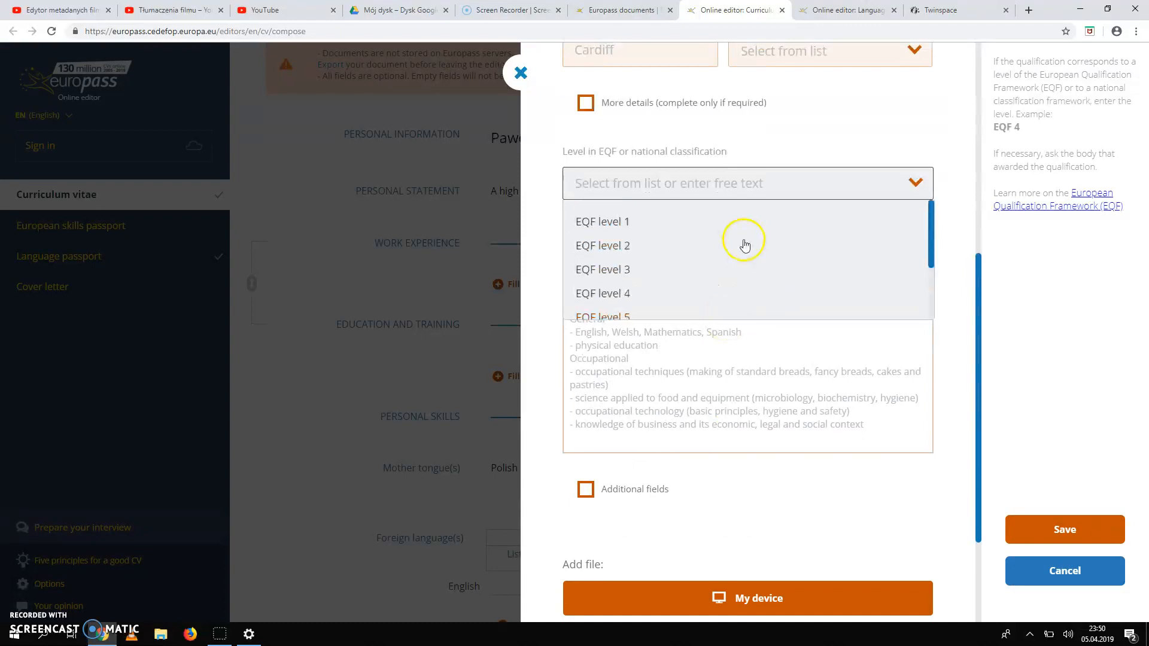
pyautogui.click(810, 120)
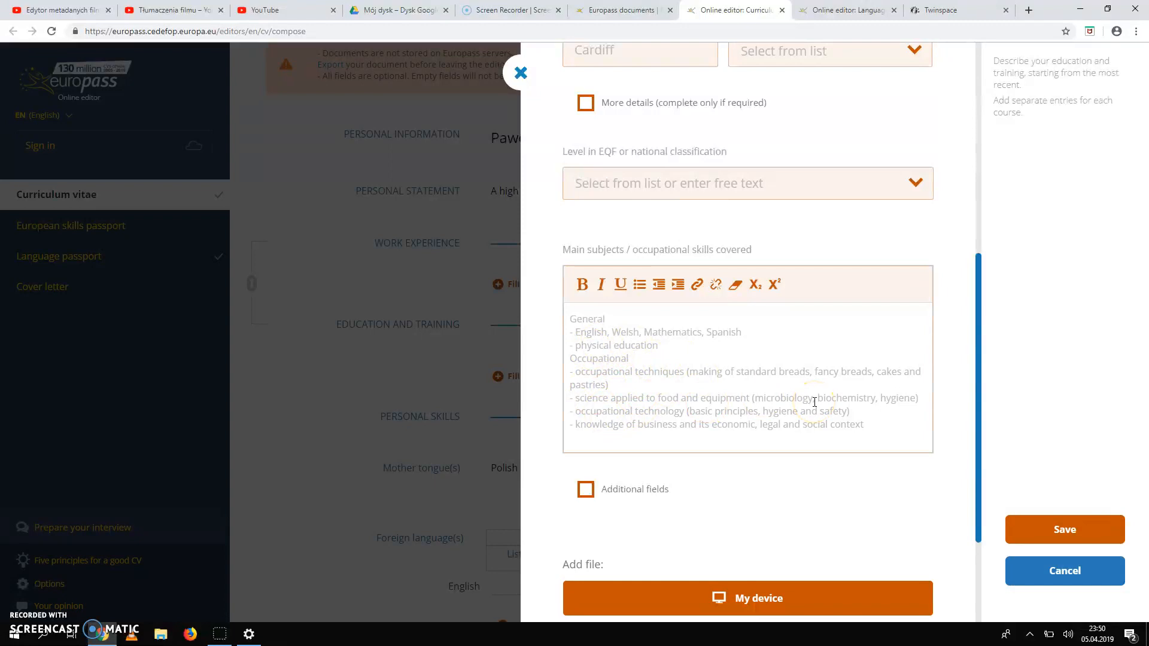
pyautogui.scroll(-2, 831, 483)
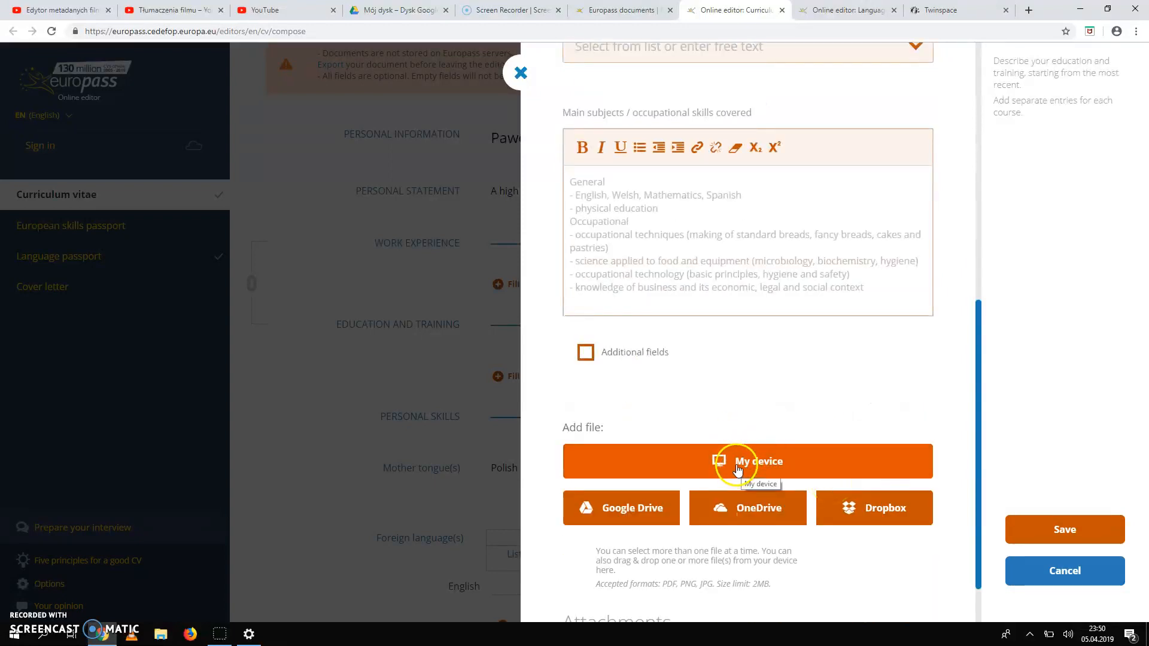
pyautogui.click(1070, 529)
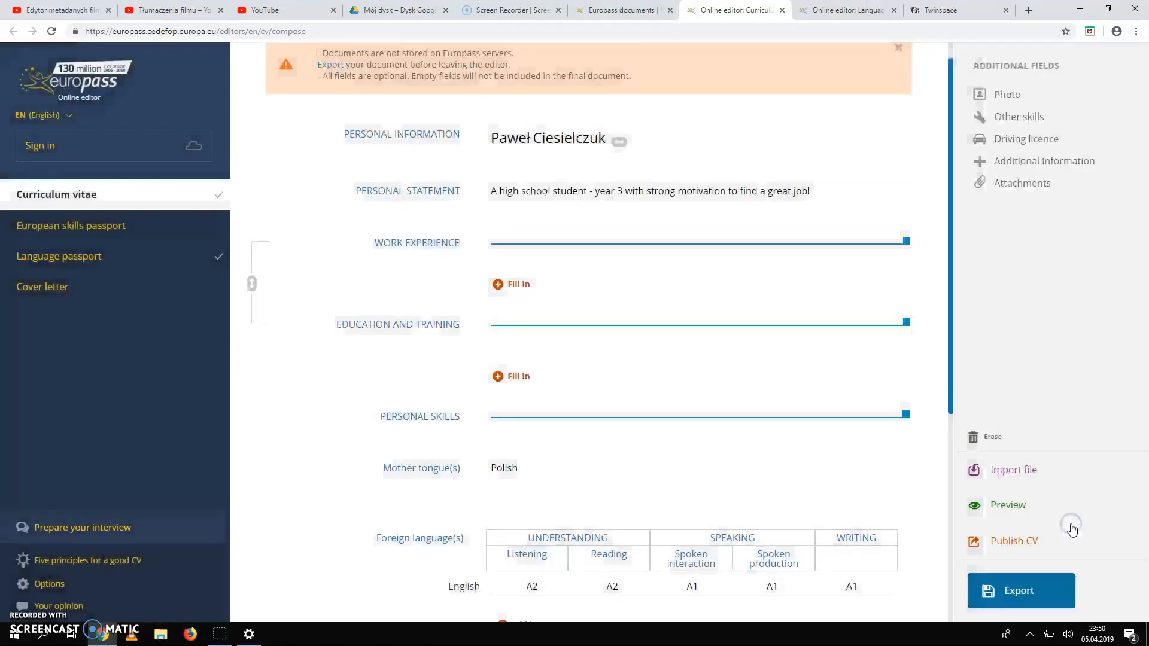
pyautogui.scroll(-2, 703, 360)
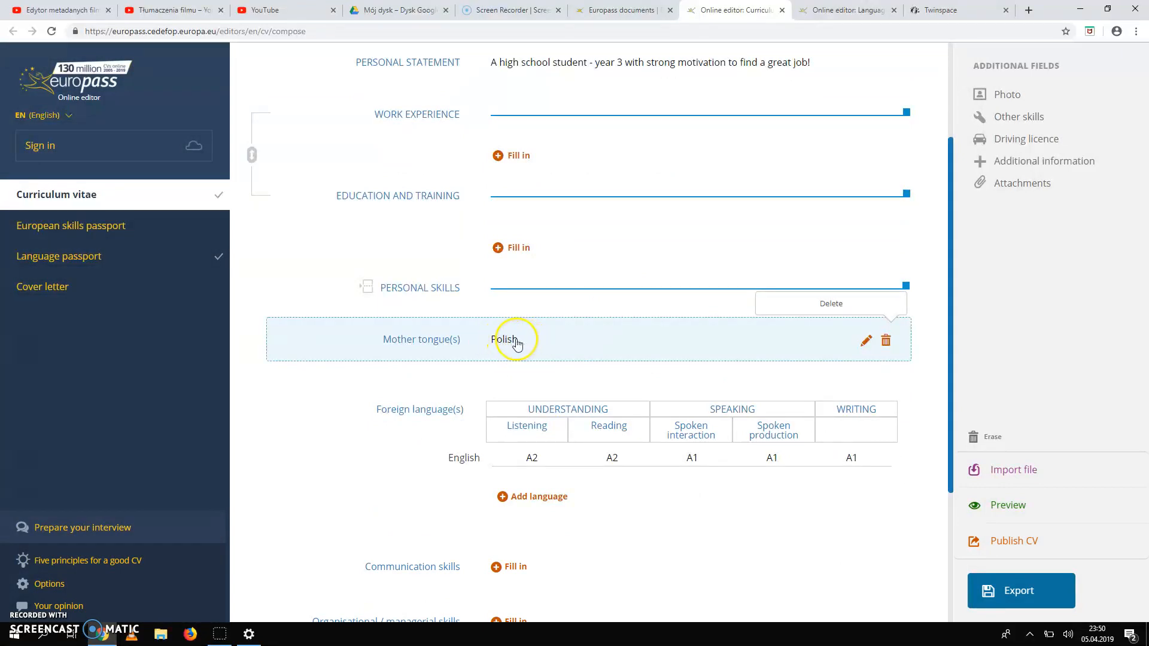
pyautogui.click(867, 342)
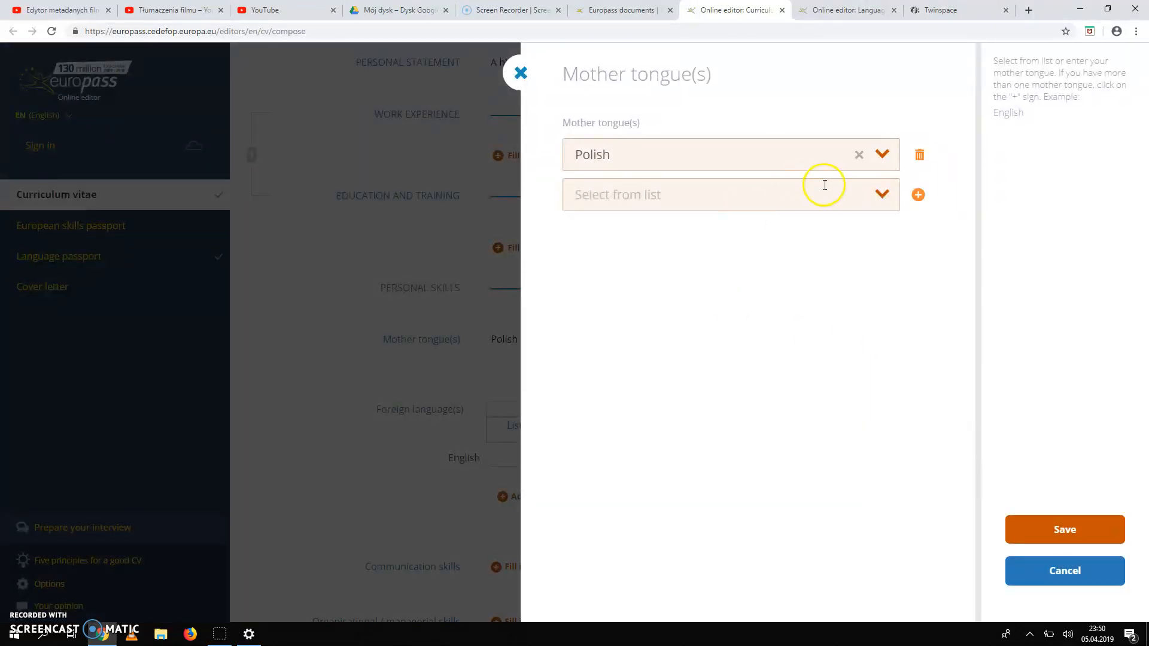
pyautogui.click(883, 156)
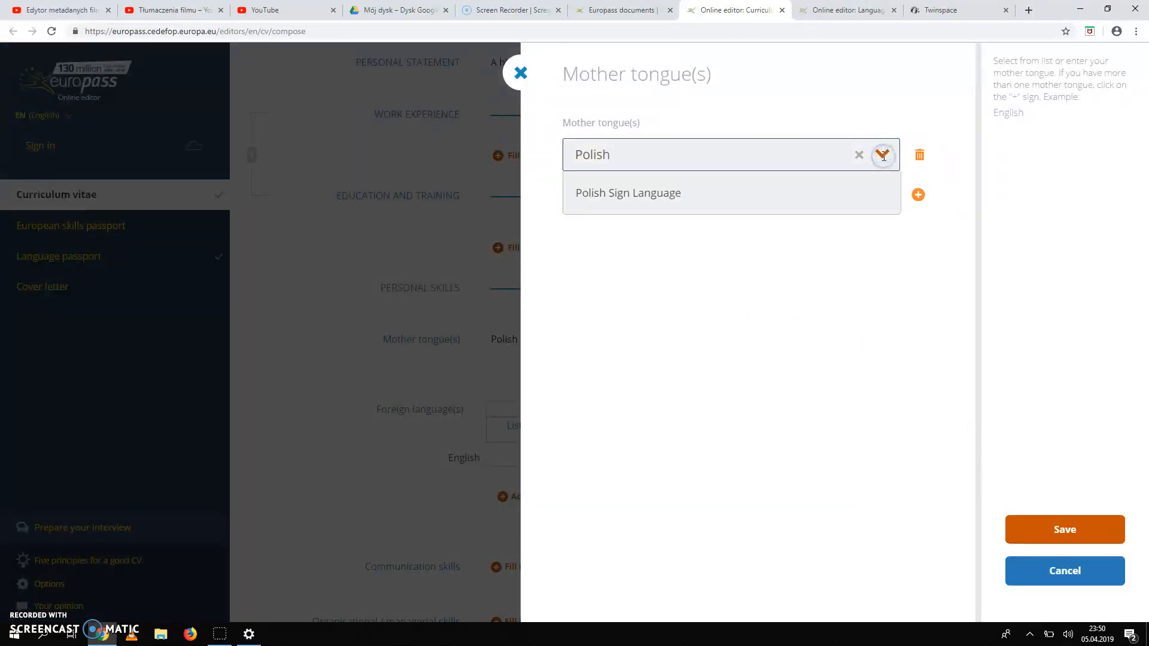
pyautogui.click(769, 290)
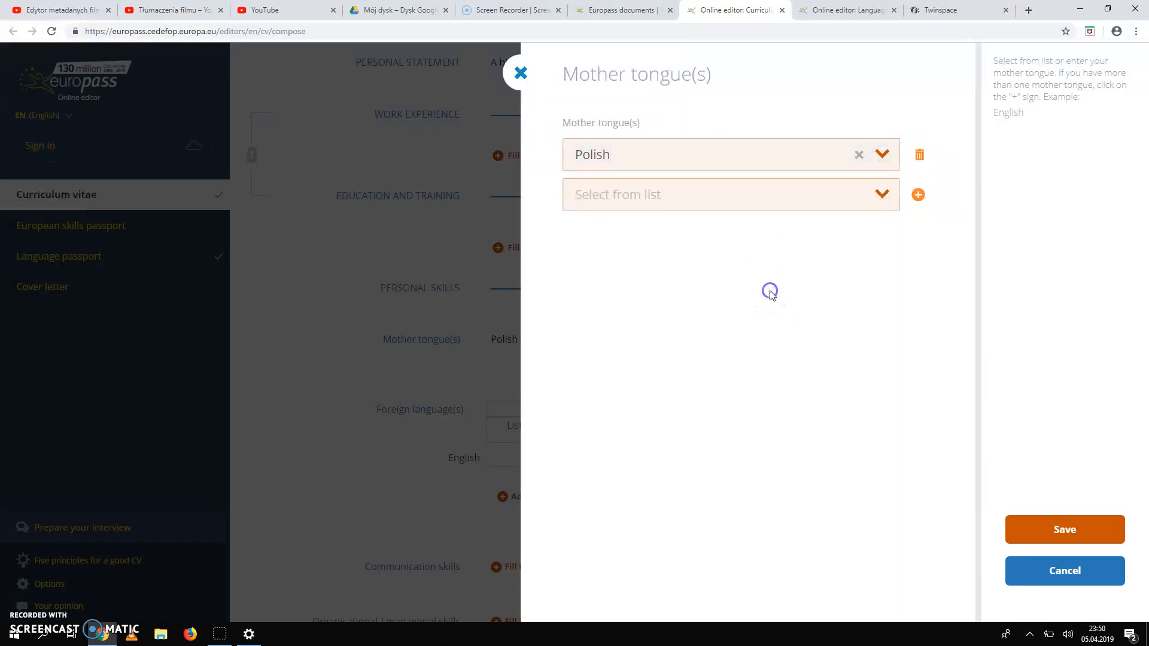
pyautogui.click(857, 158)
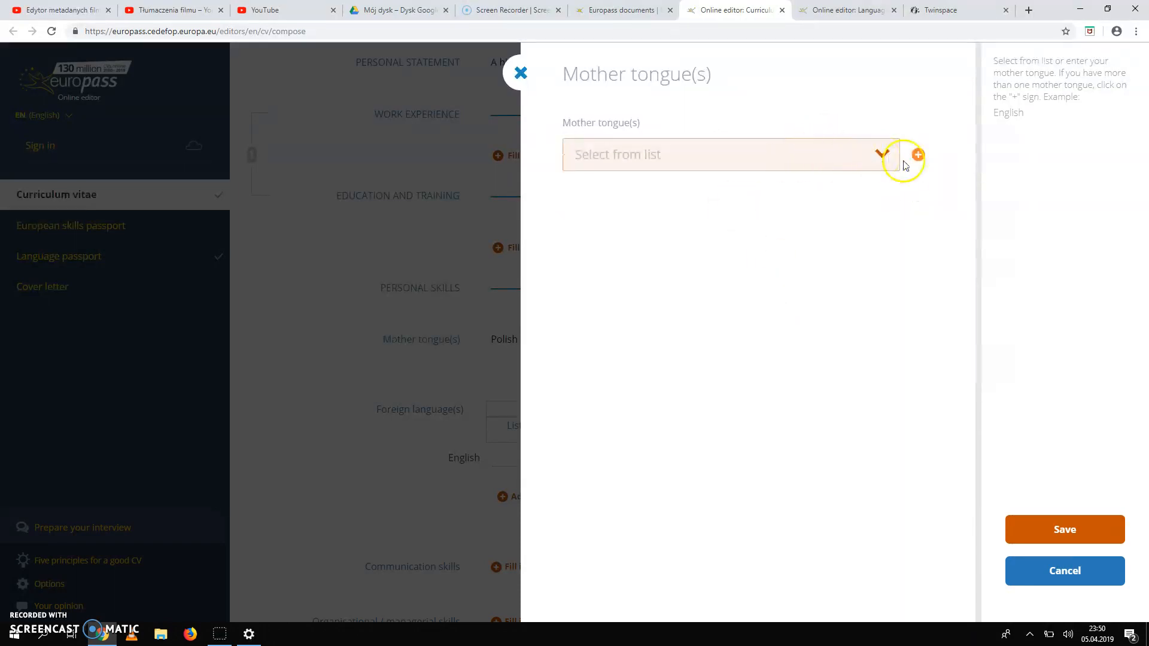
pyautogui.click(878, 157)
pyautogui.scroll(-5, 644, 230)
pyautogui.click(777, 333)
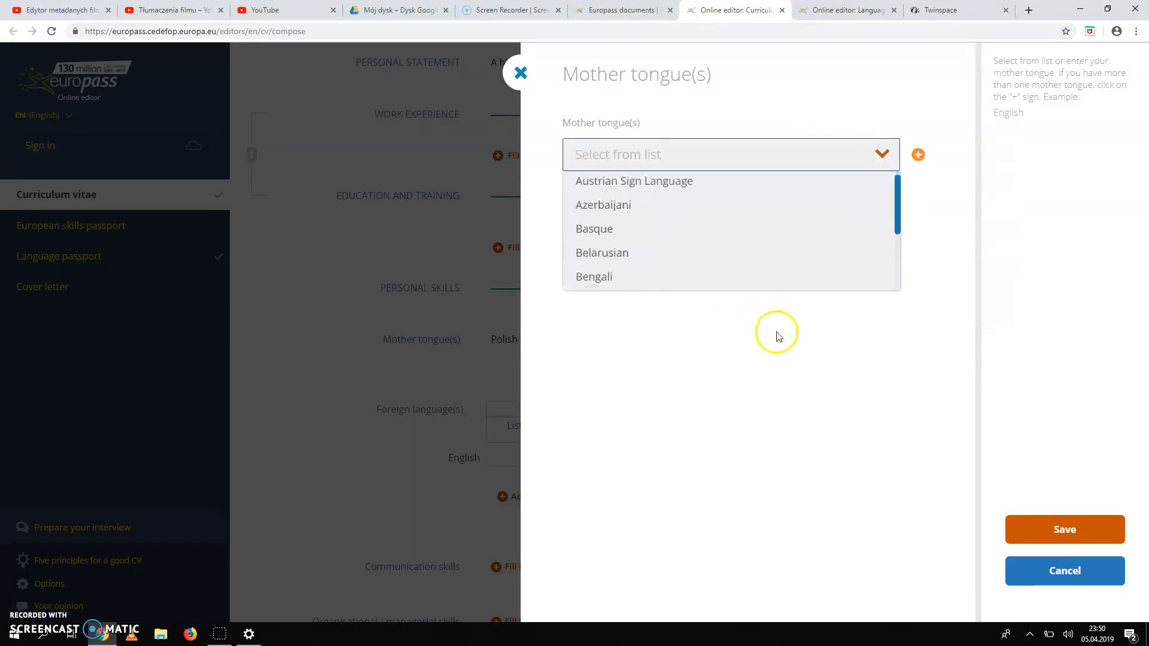
pyautogui.click(1065, 570)
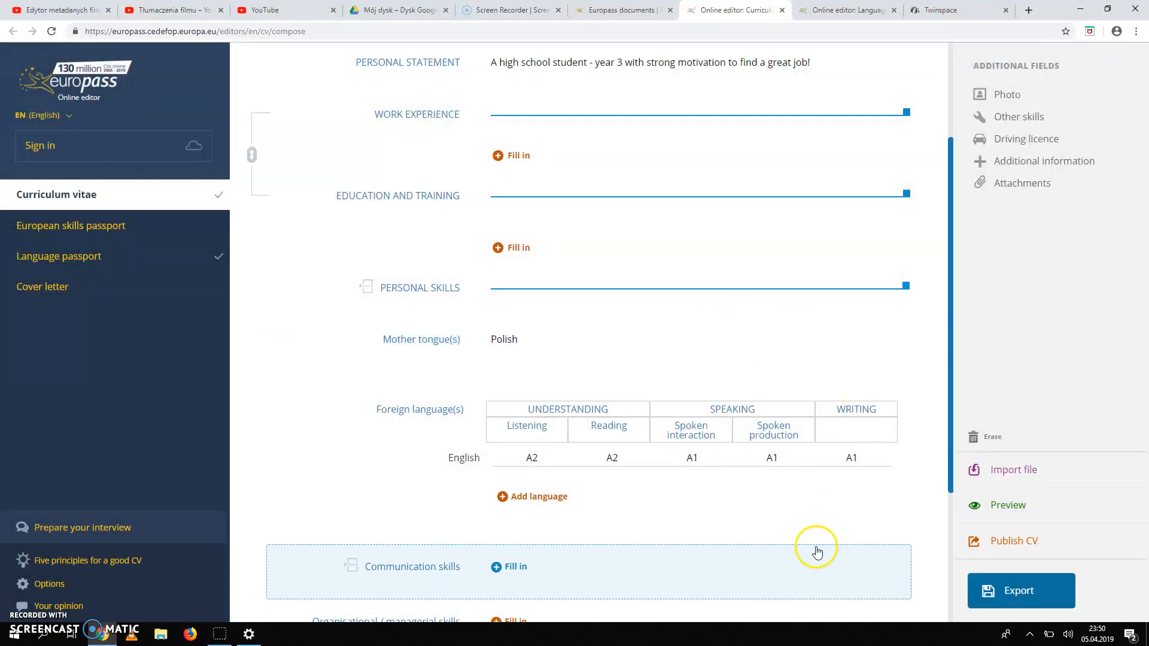
pyautogui.scroll(-1, 832, 516)
pyautogui.scroll(-2, 832, 516)
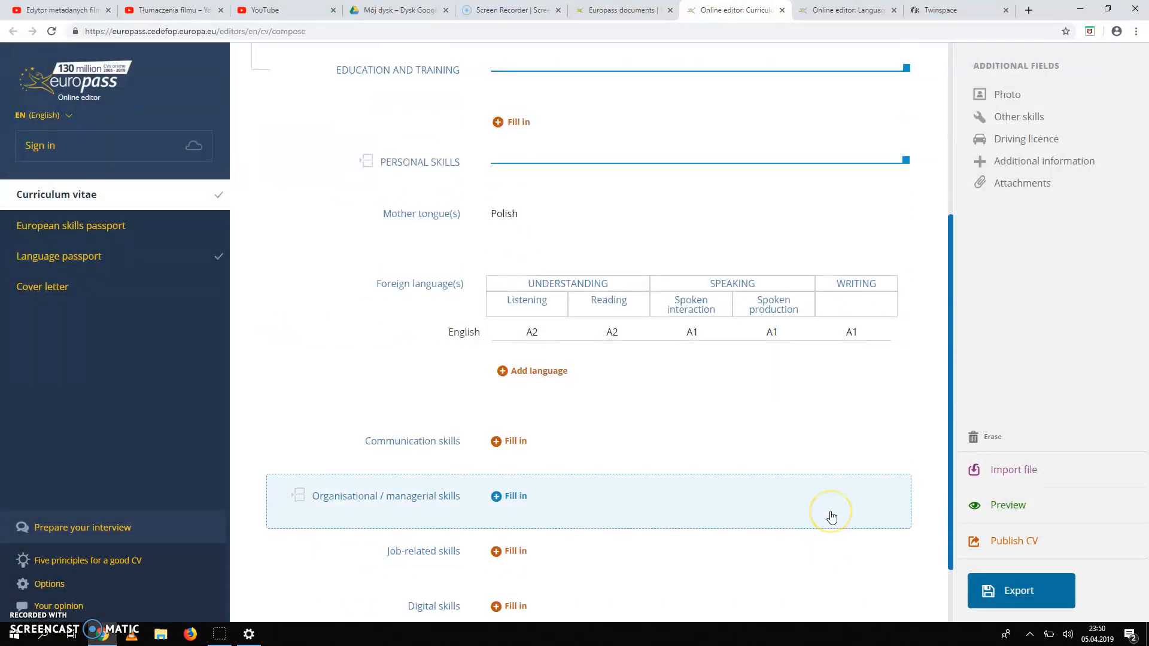
pyautogui.scroll(-2, 831, 516)
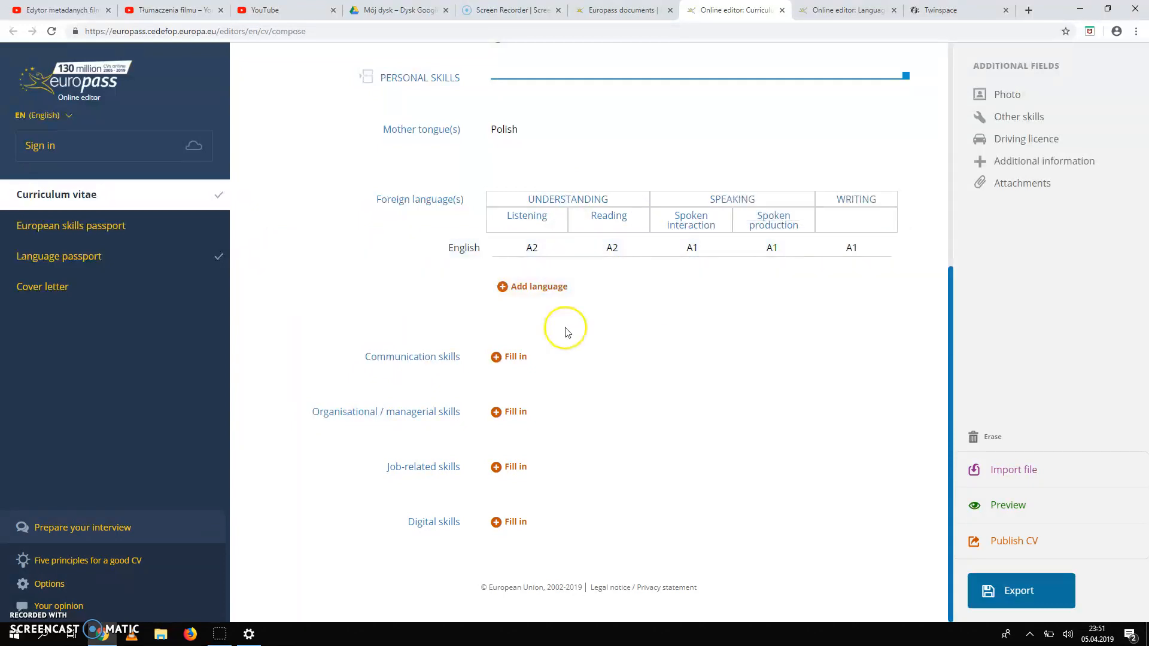
pyautogui.click(520, 357)
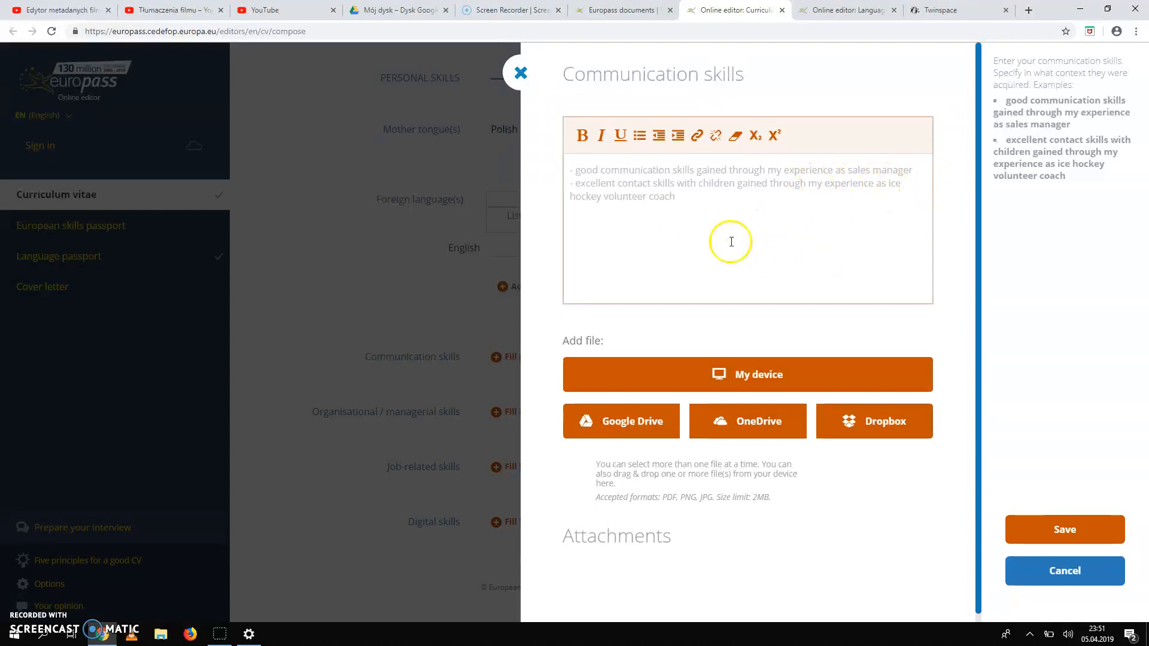
pyautogui.click(1060, 522)
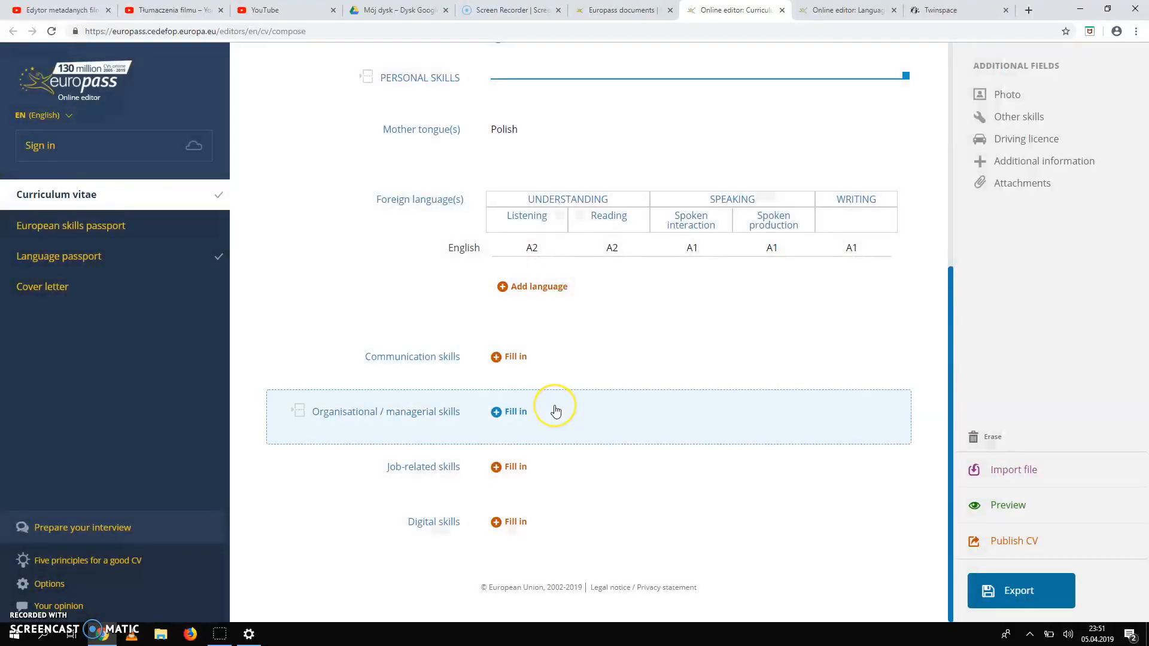
pyautogui.click(555, 411)
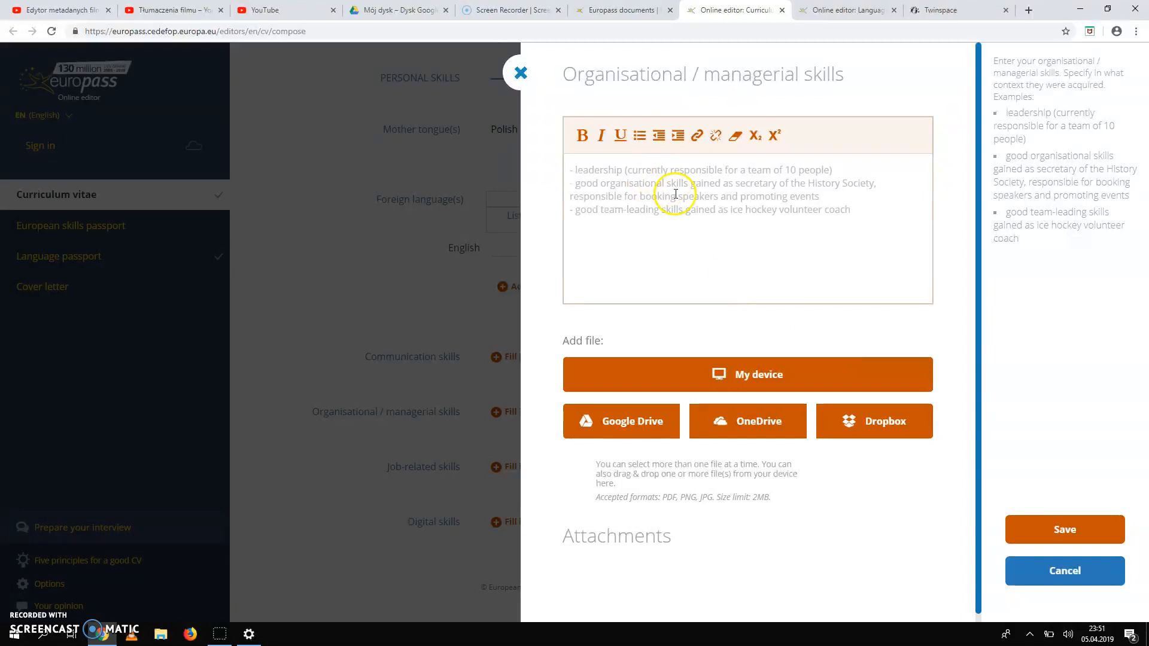
pyautogui.click(1072, 528)
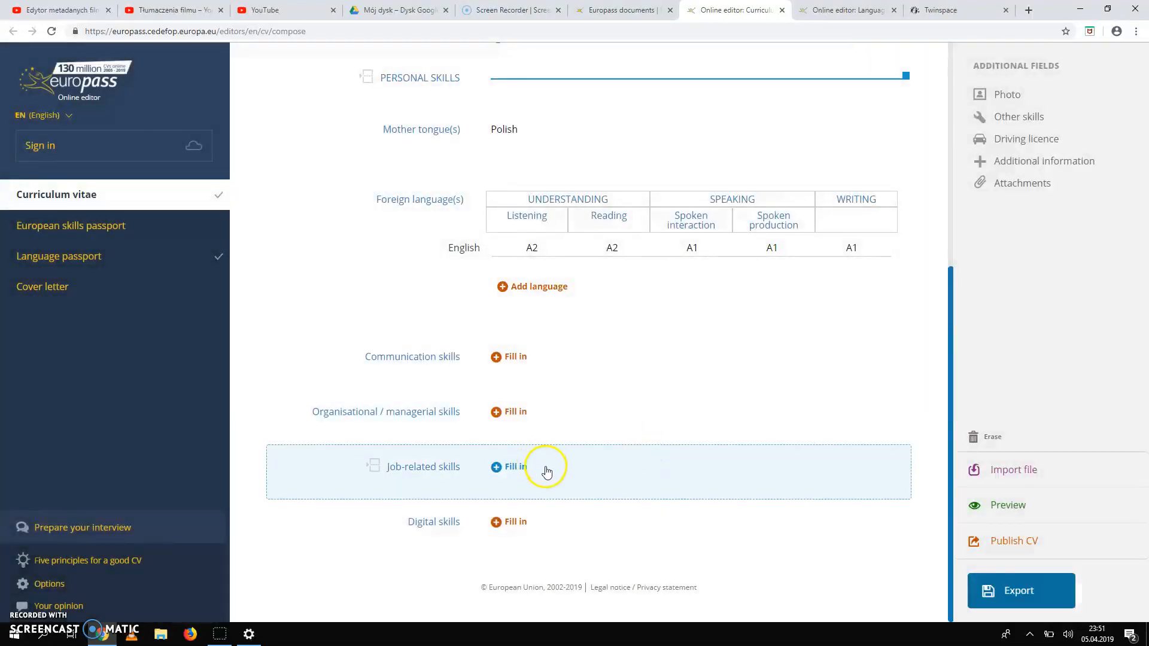
pyautogui.click(546, 470)
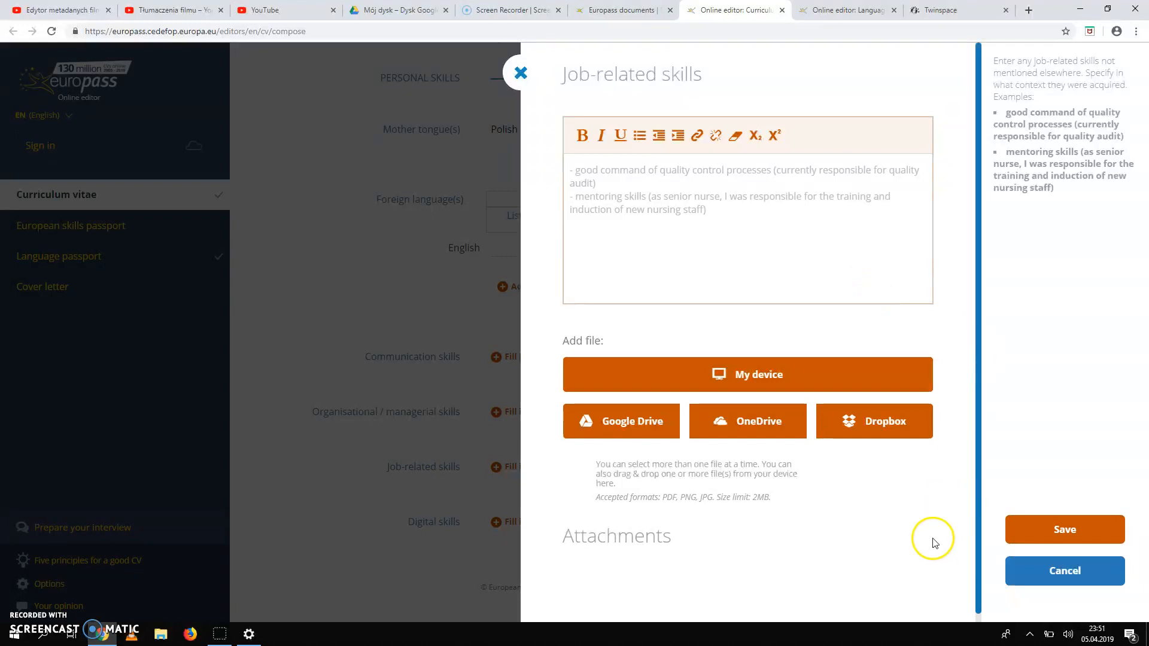
pyautogui.click(1039, 536)
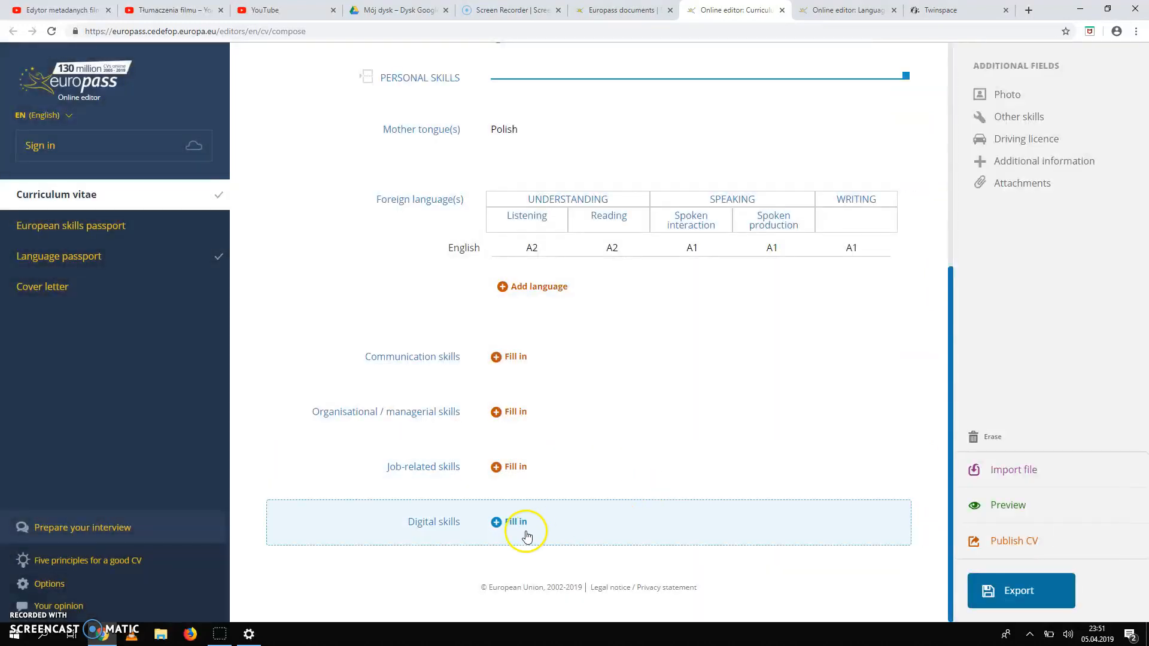
# Open the Digital skills form and view the Information processing level options.
pyautogui.click(553, 532)
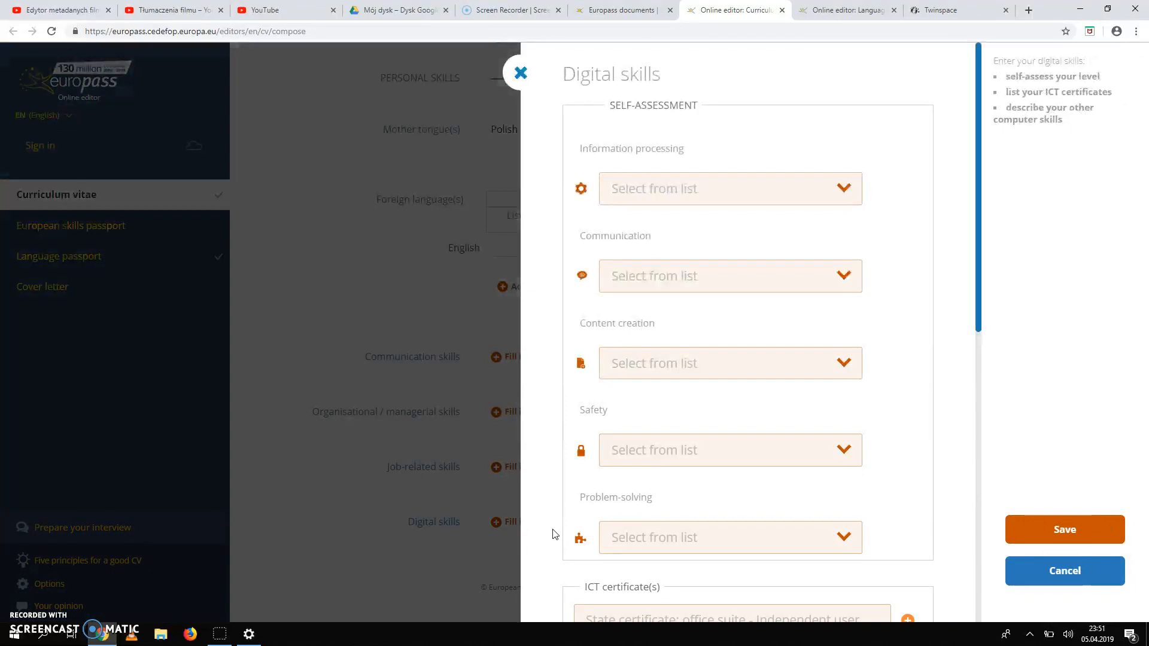
pyautogui.click(838, 189)
pyautogui.scroll(-2, 717, 346)
pyautogui.scroll(2, 717, 346)
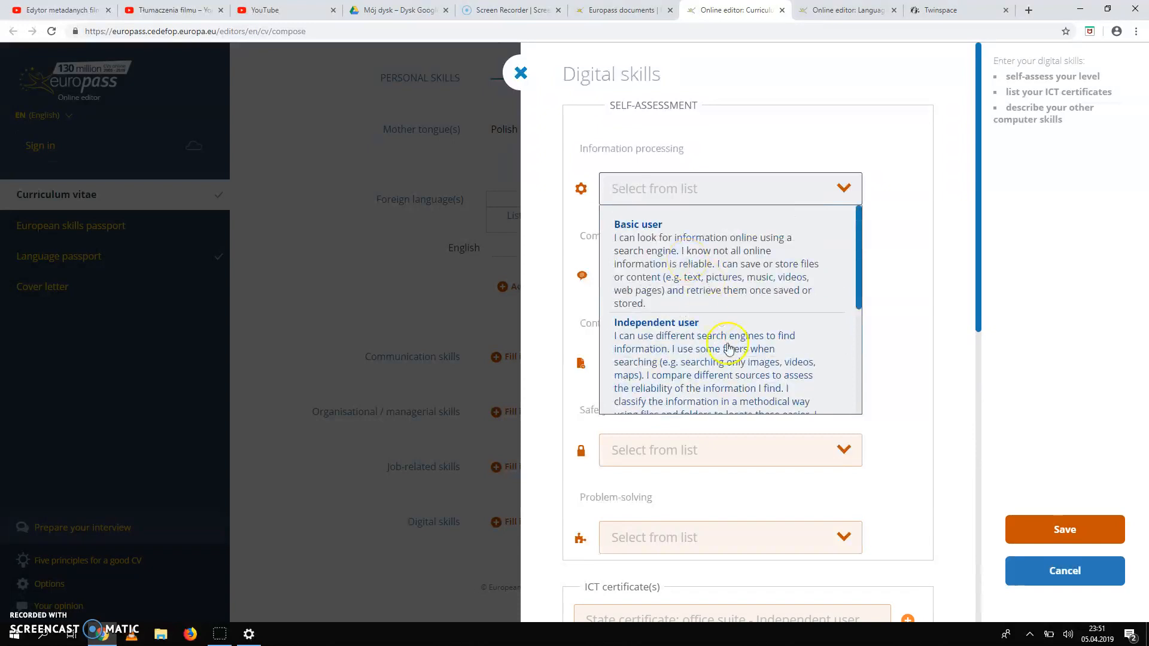
pyautogui.scroll(-3, 729, 350)
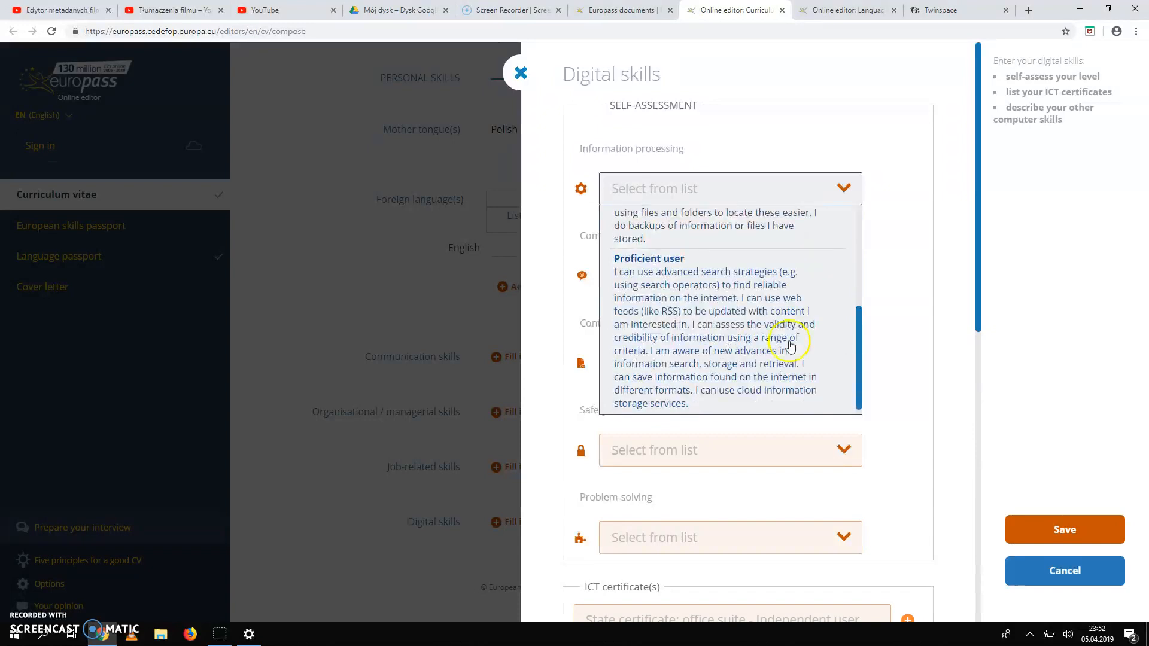
pyautogui.click(918, 274)
# Check the Problem-solving level options and scroll down to Other computer skills.
pyautogui.scroll(-1, 825, 422)
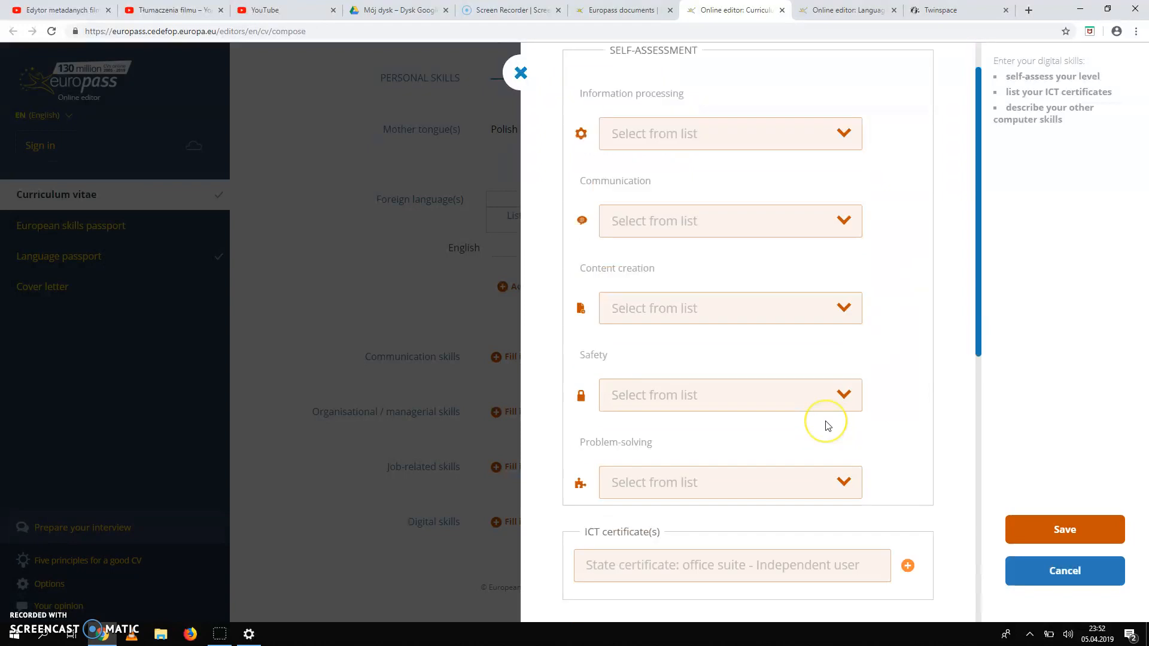
pyautogui.scroll(-2, 826, 425)
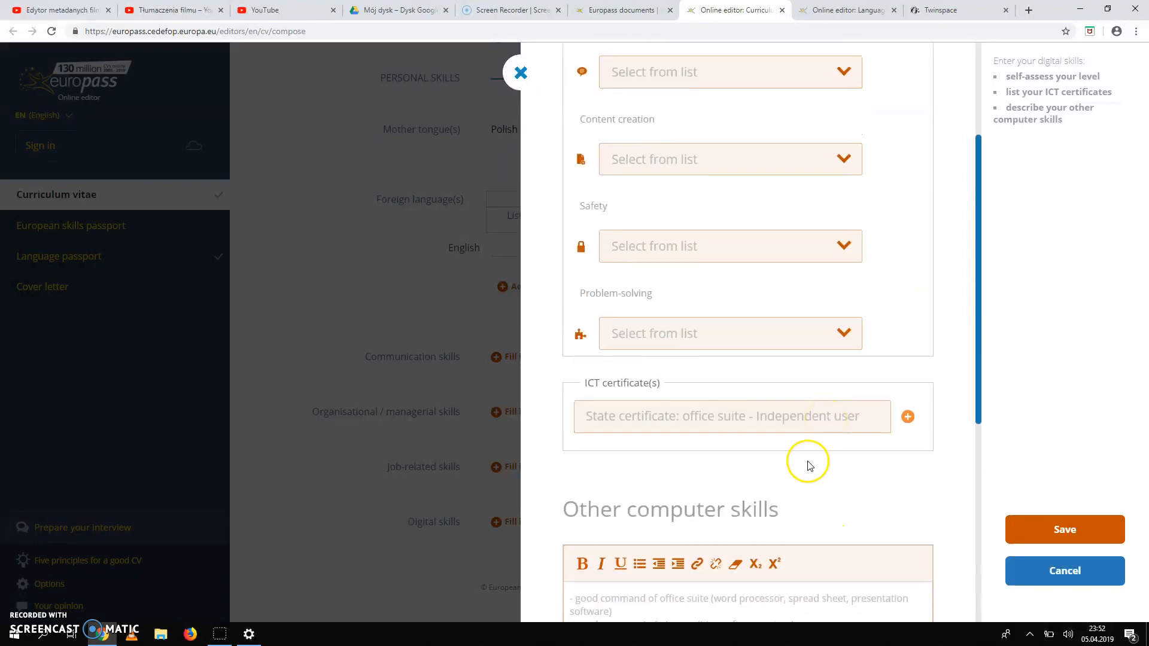
pyautogui.click(845, 330)
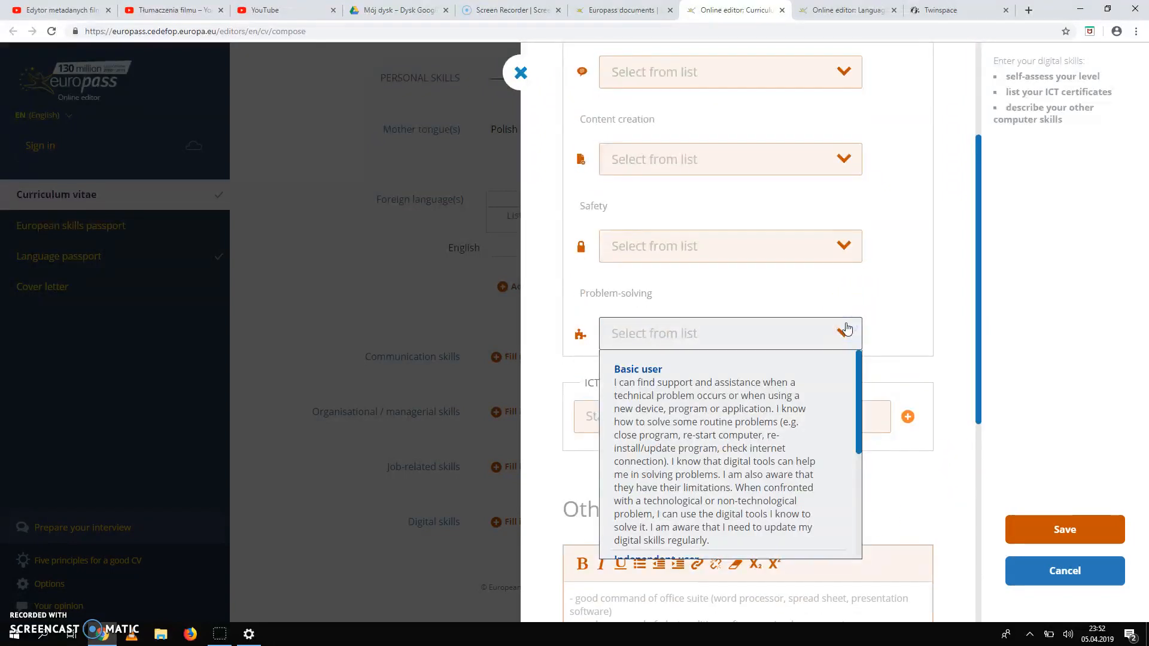
pyautogui.click(846, 329)
pyautogui.click(916, 323)
pyautogui.scroll(-2, 914, 327)
pyautogui.click(712, 247)
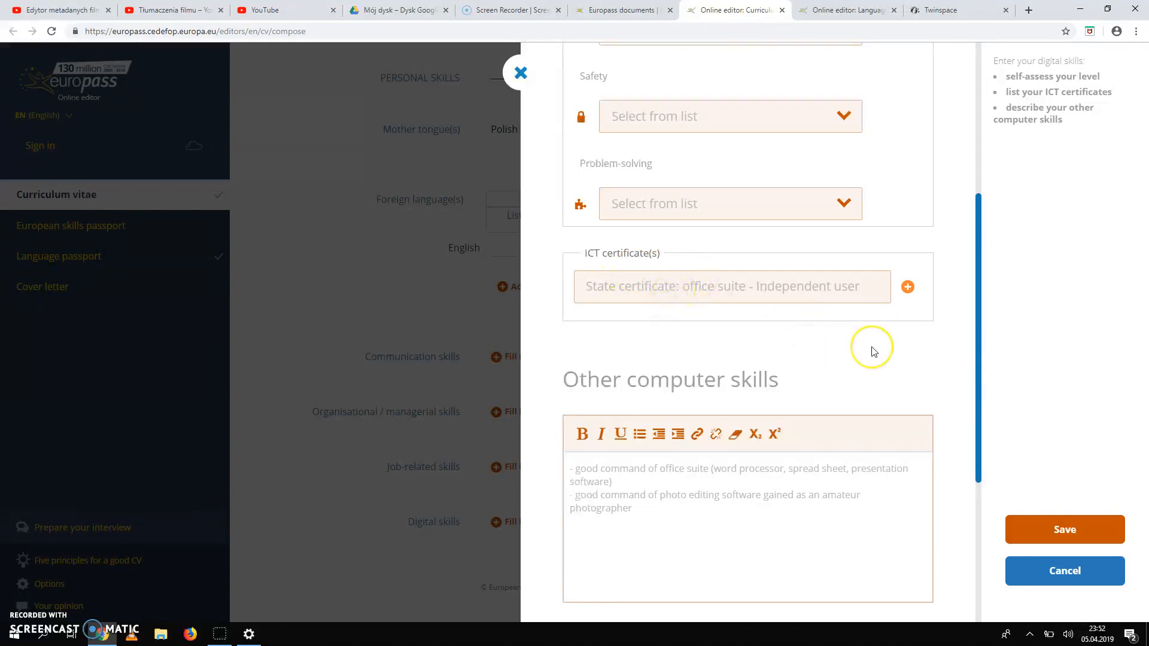
pyautogui.scroll(-2, 870, 350)
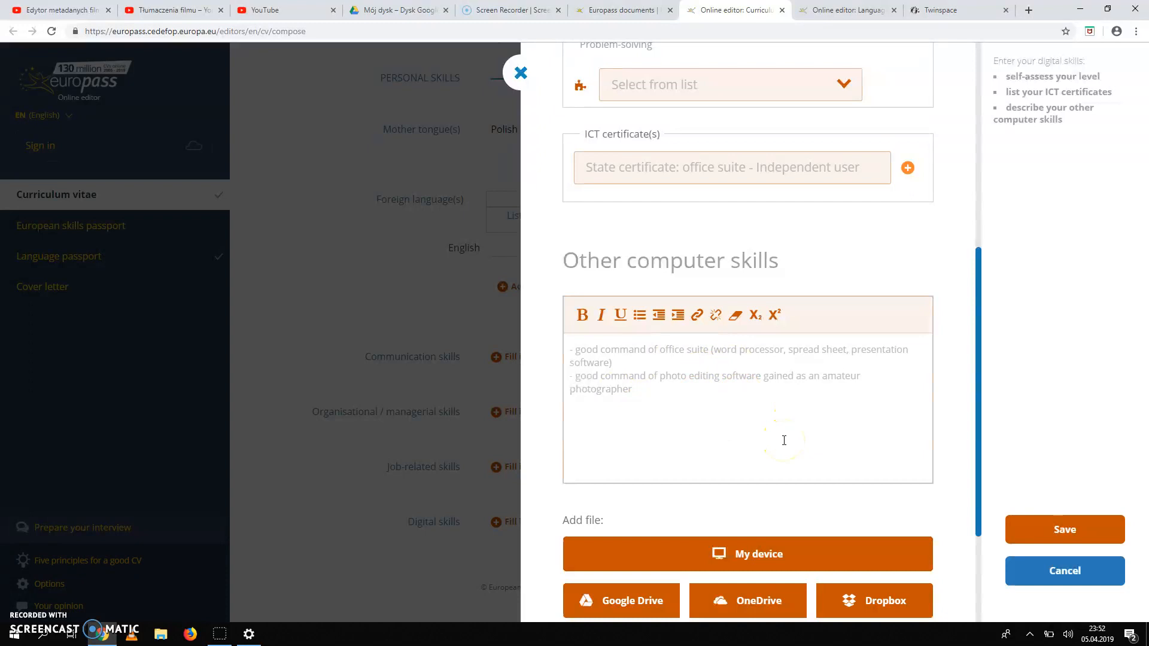
# Save the Digital skills form and start exporting the Curriculum vitae and Language passport.
pyautogui.click(1081, 530)
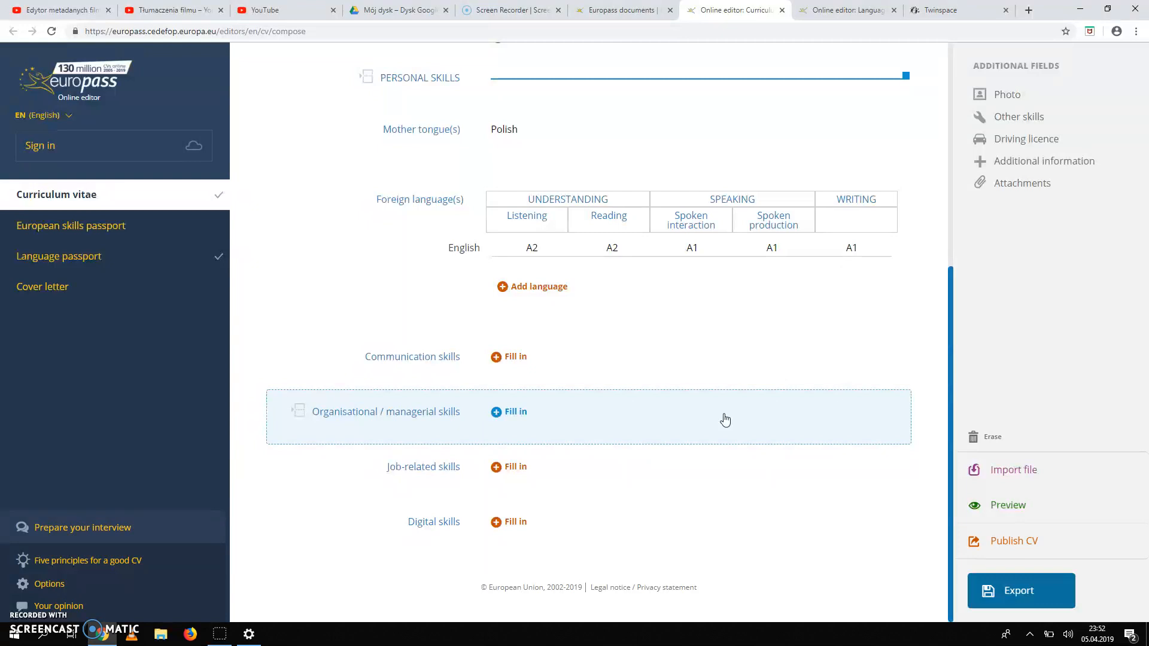
pyautogui.click(1032, 595)
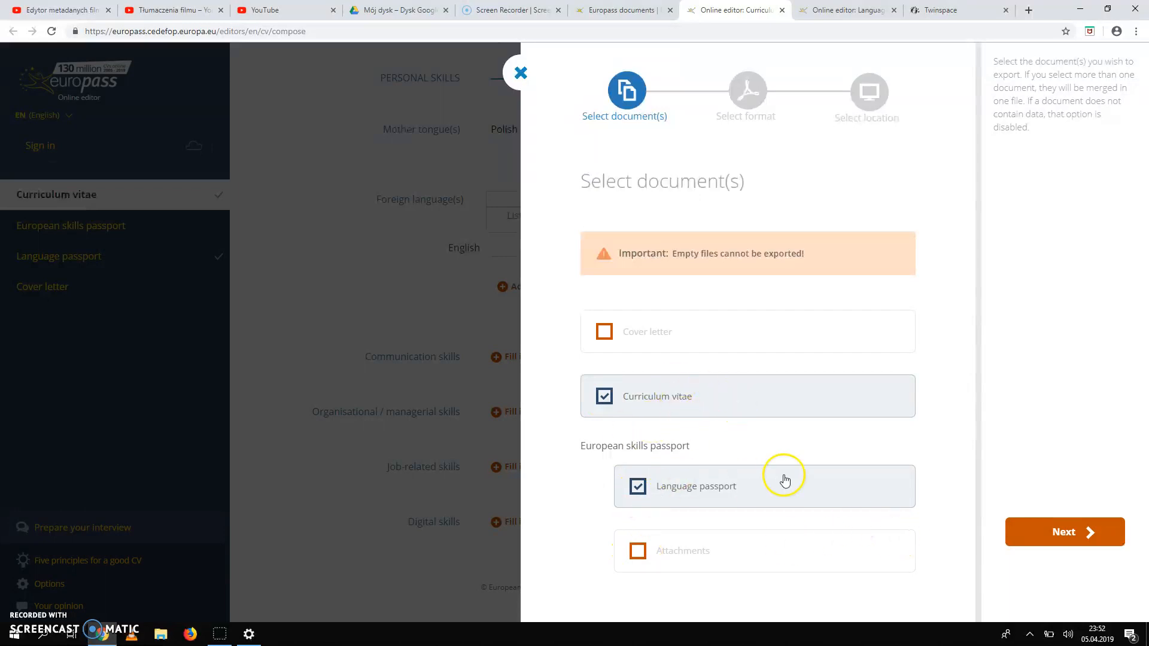
# Keep Europass PDF as the export format and continue to the location step.
pyautogui.click(1068, 537)
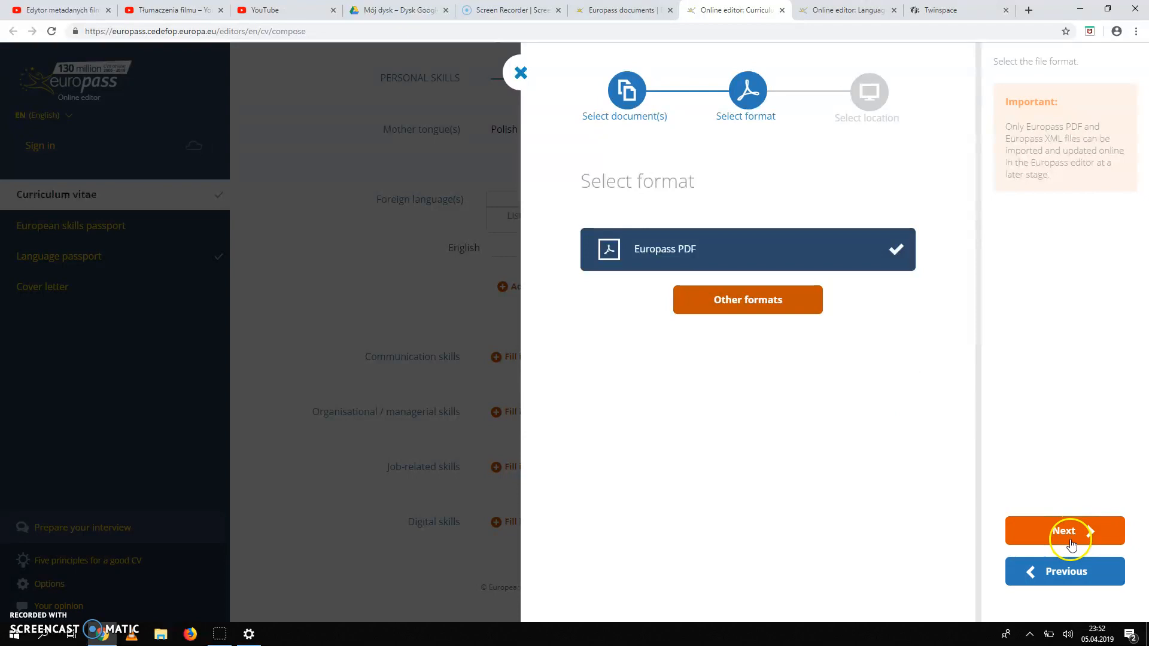
pyautogui.click(730, 304)
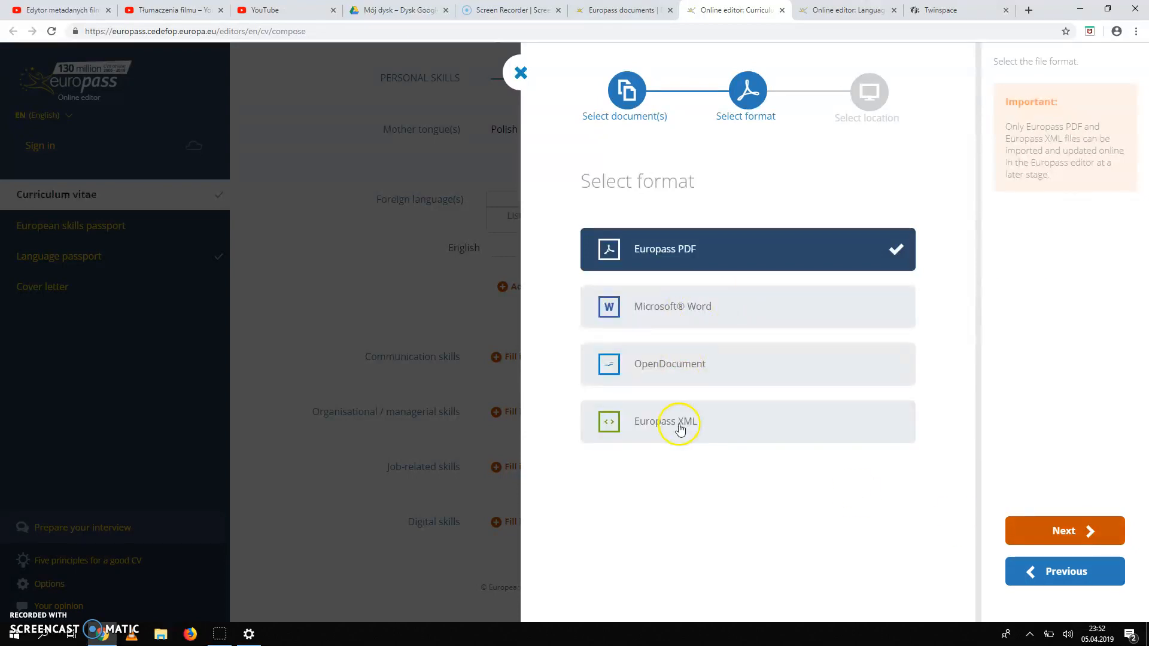
pyautogui.click(1068, 529)
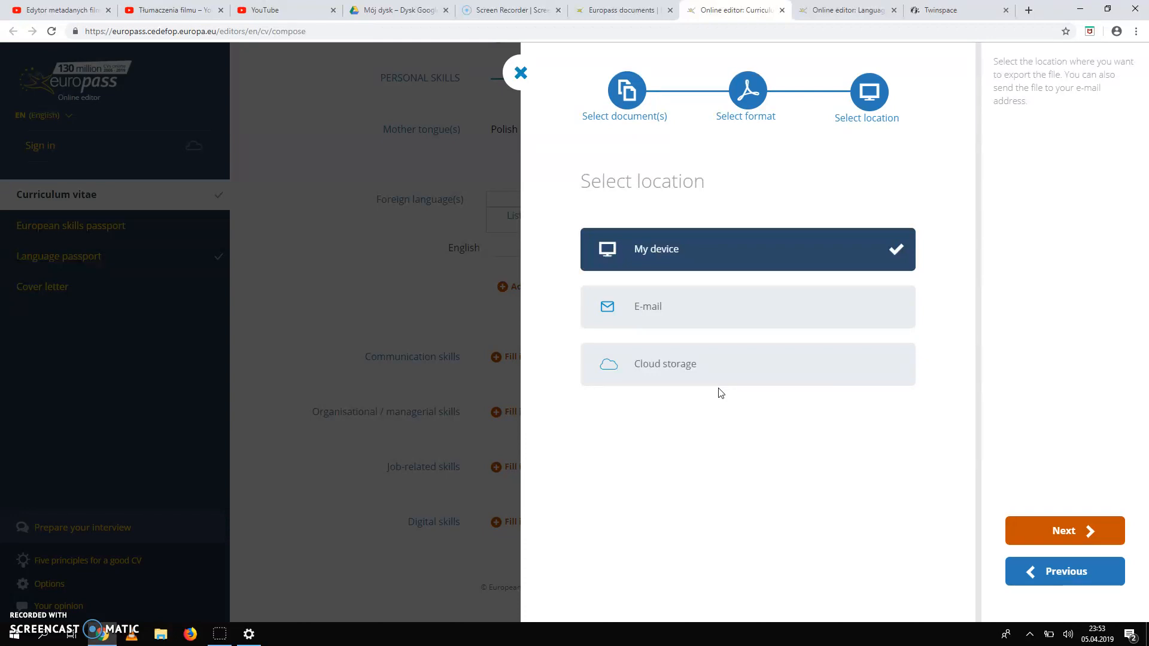
# Export to My device, proceed to the download step, and close the export dialog.
pyautogui.click(742, 419)
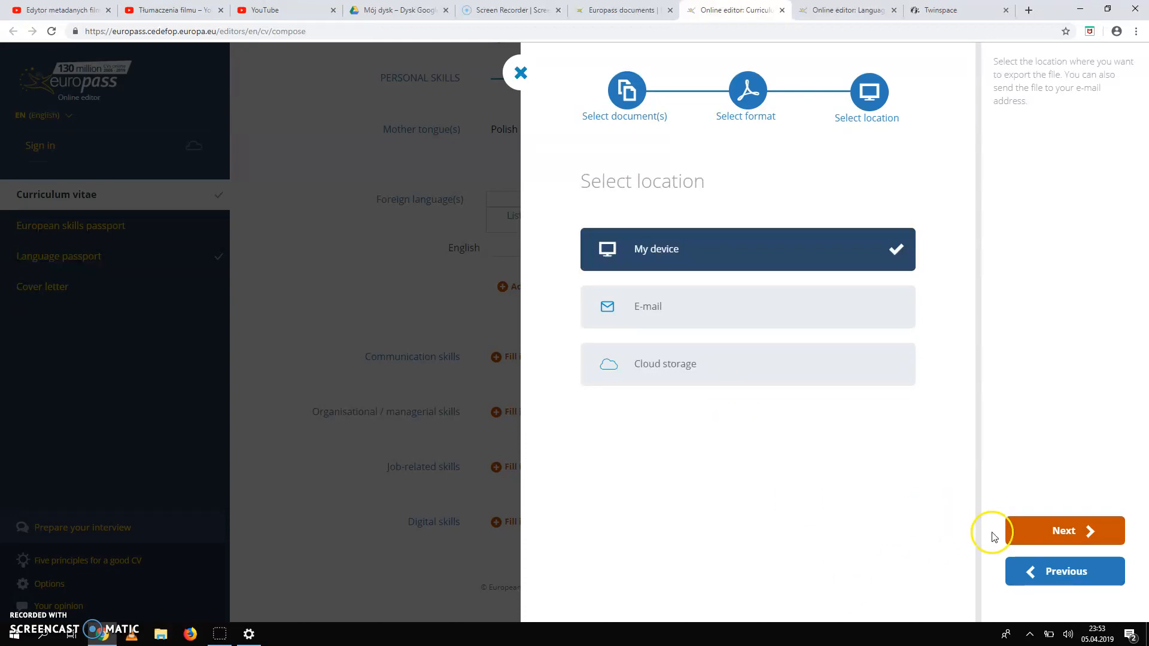
pyautogui.click(1070, 531)
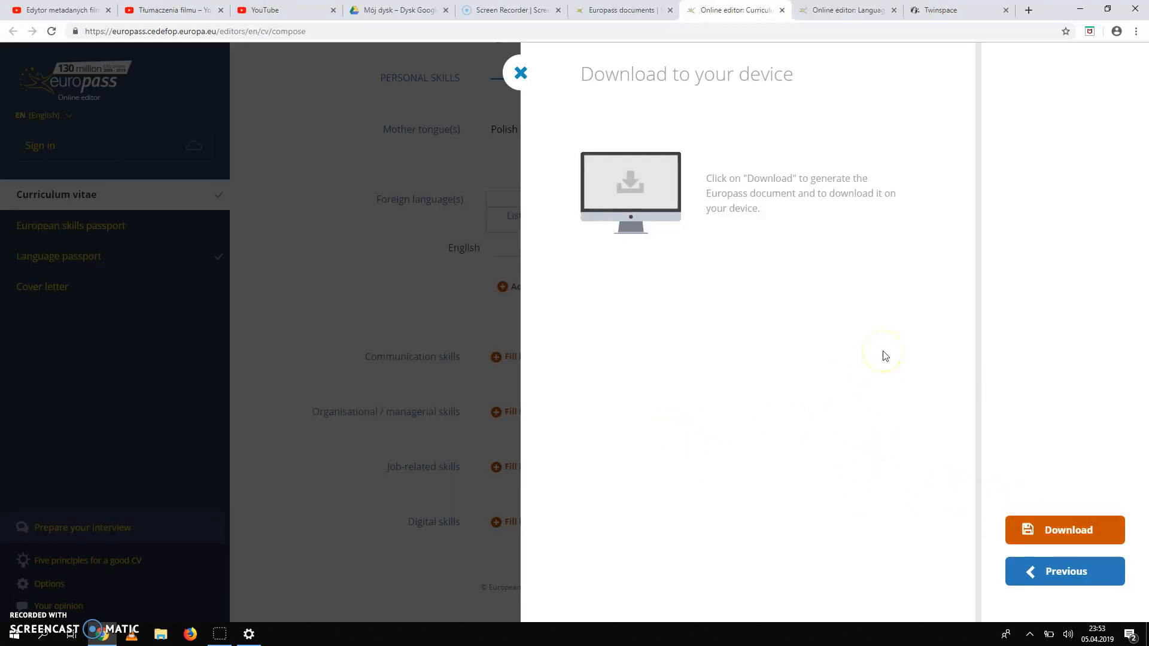
pyautogui.click(521, 71)
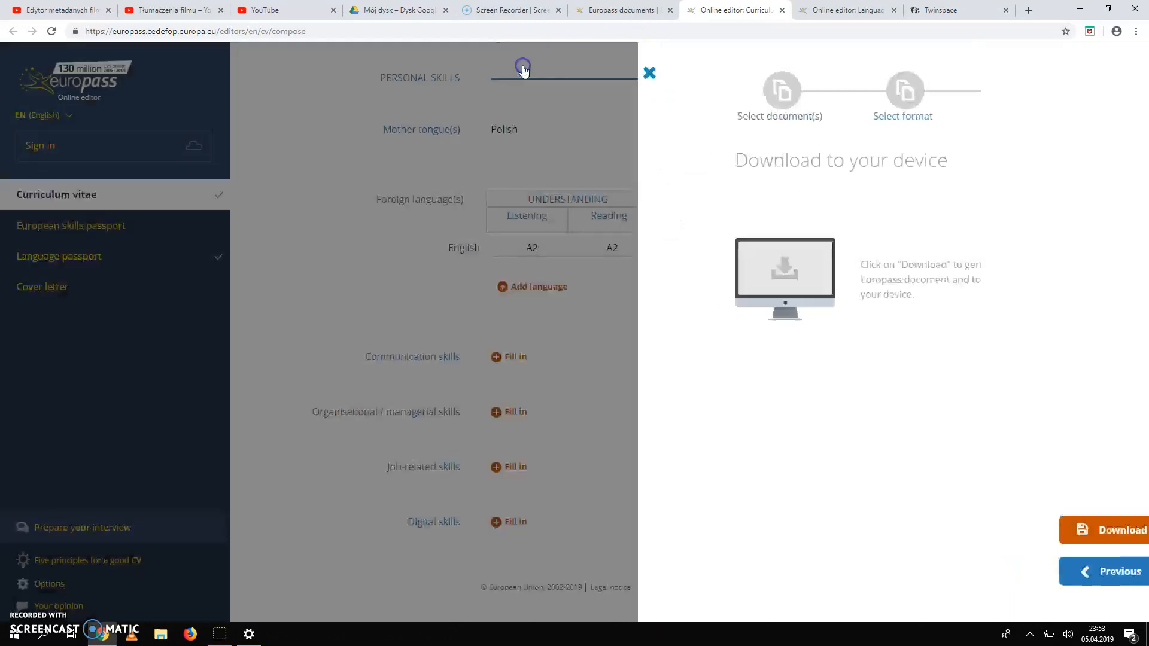
pyautogui.scroll(6, 803, 425)
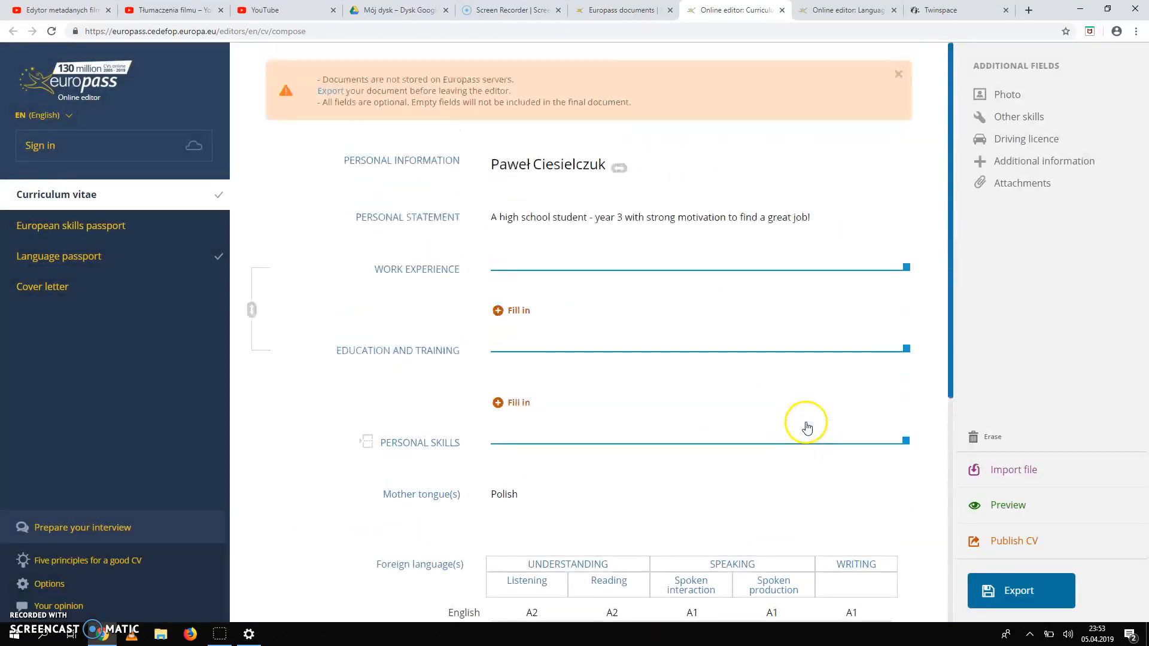
pyautogui.scroll(-5, 808, 427)
pyautogui.scroll(5, 808, 427)
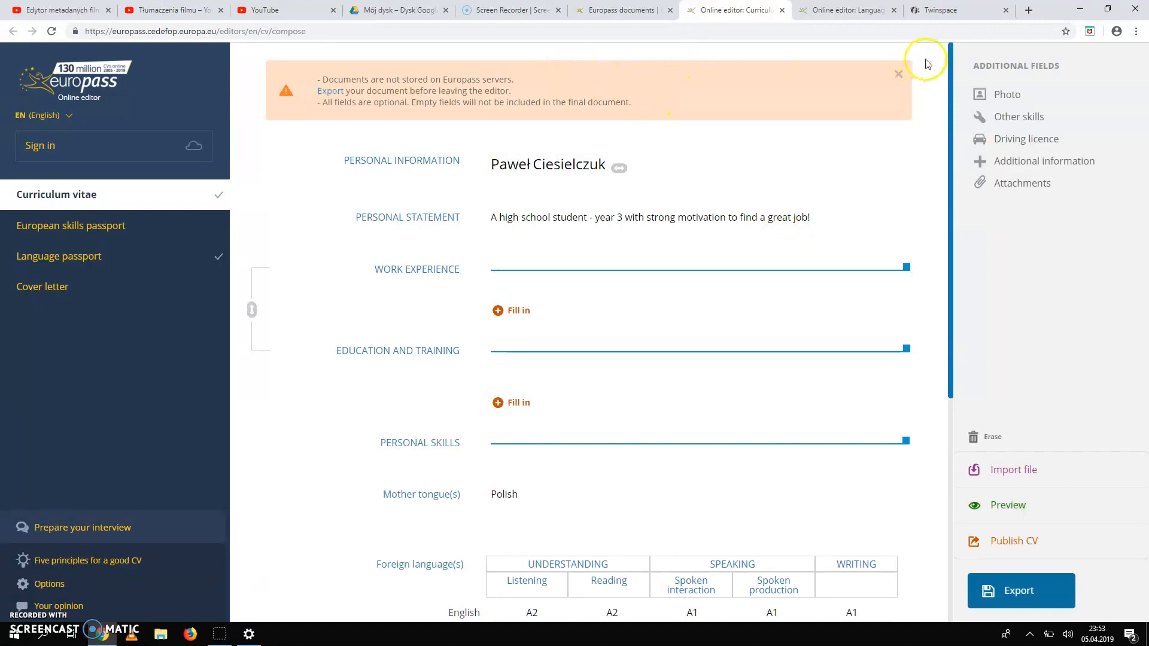
# Switch to the TwinSpace Forum and open the Europass documents card to view its threads.
pyautogui.click(949, 14)
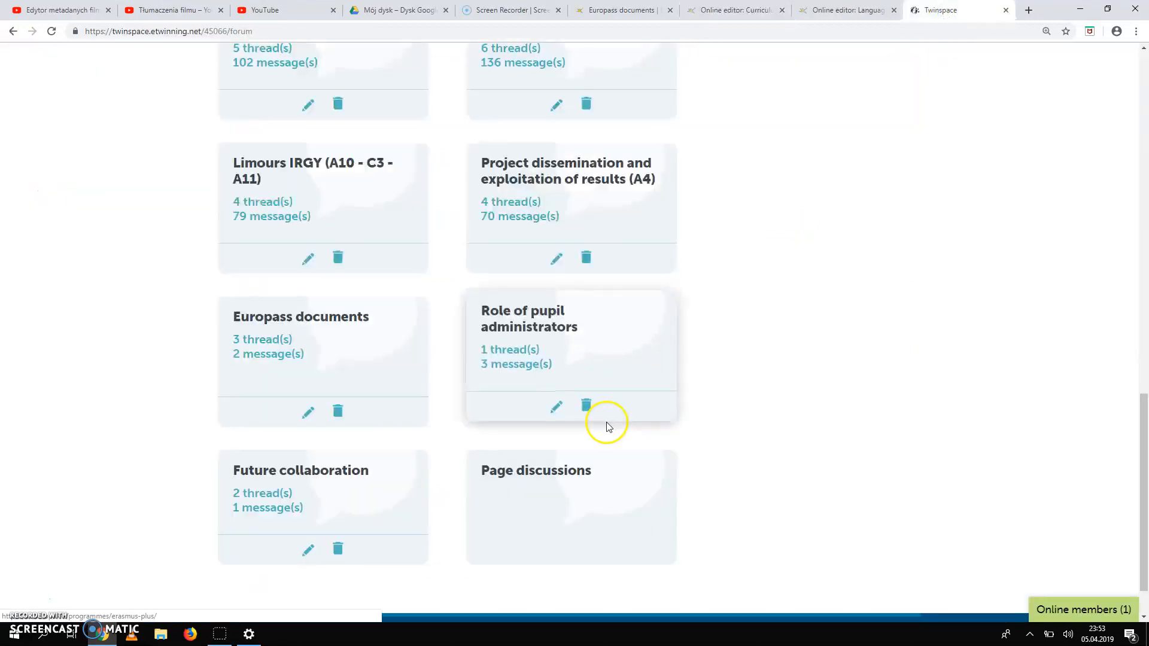
pyautogui.scroll(15, 905, 224)
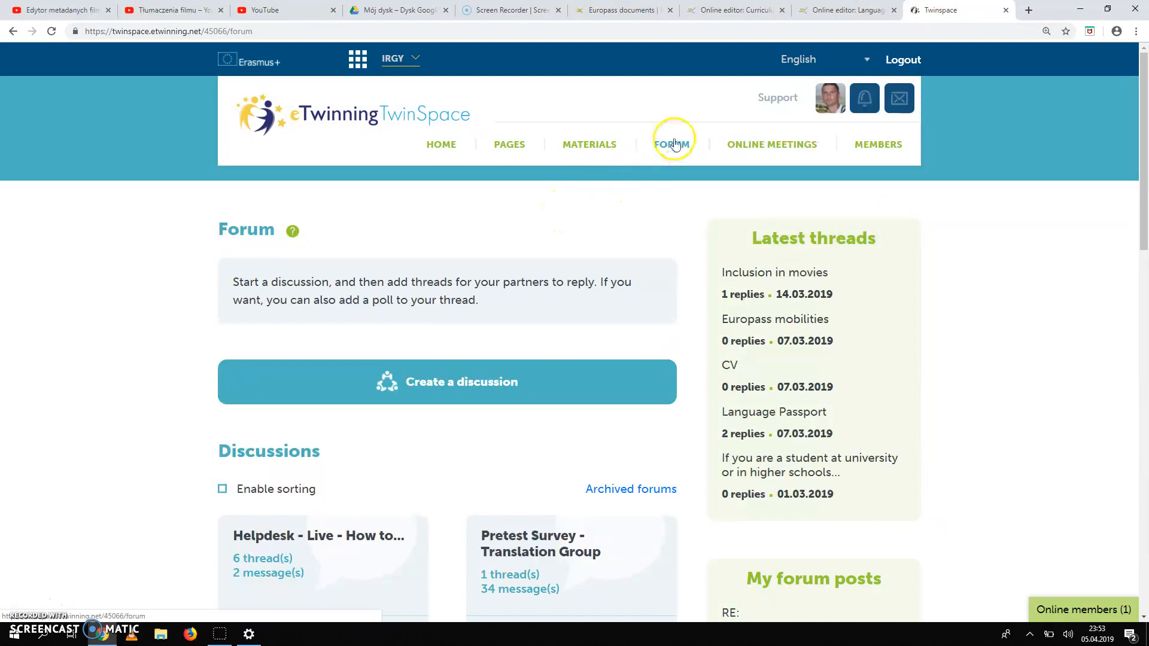
pyautogui.scroll(-5, 553, 268)
pyautogui.scroll(-4, 553, 268)
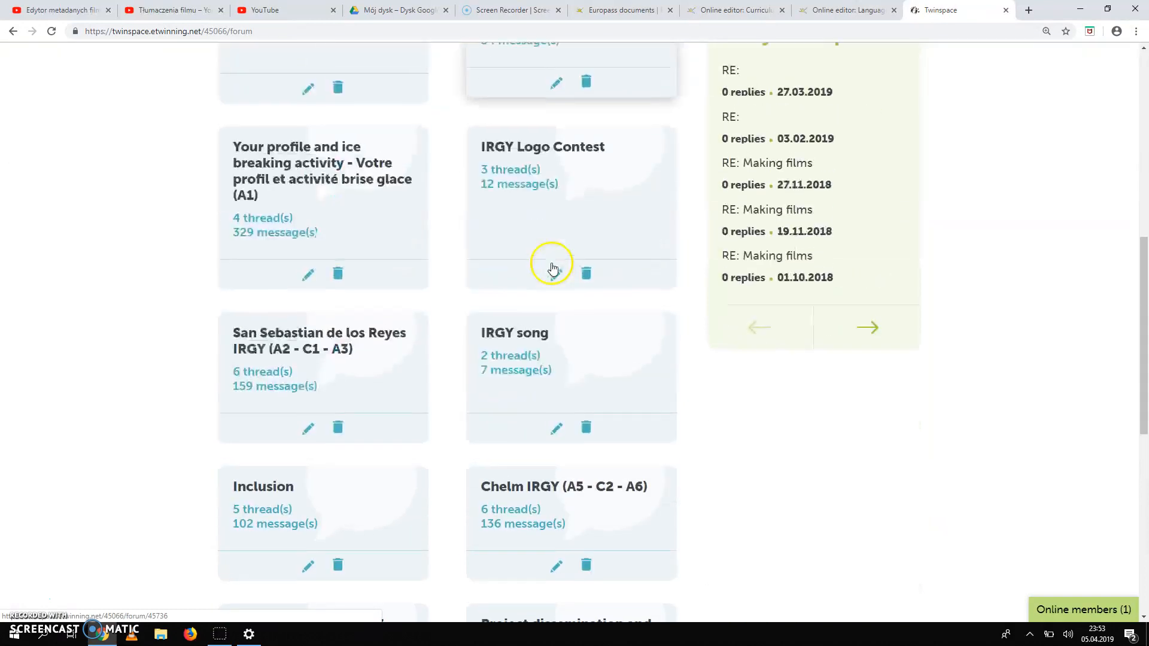
pyautogui.scroll(-8, 440, 371)
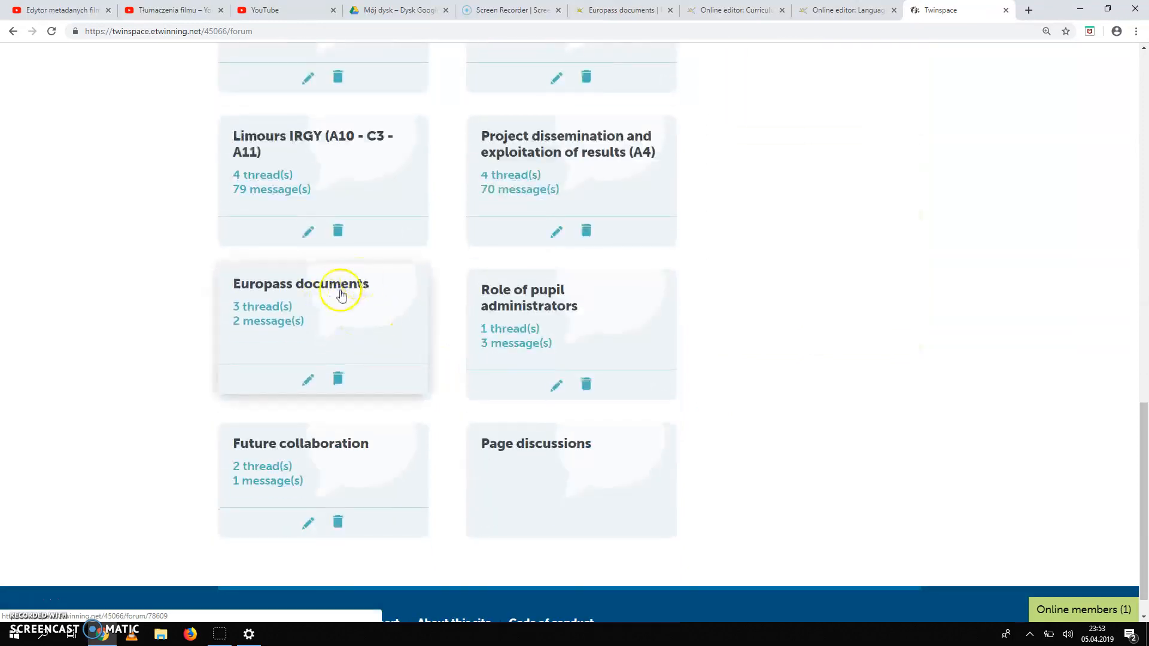
pyautogui.click(341, 289)
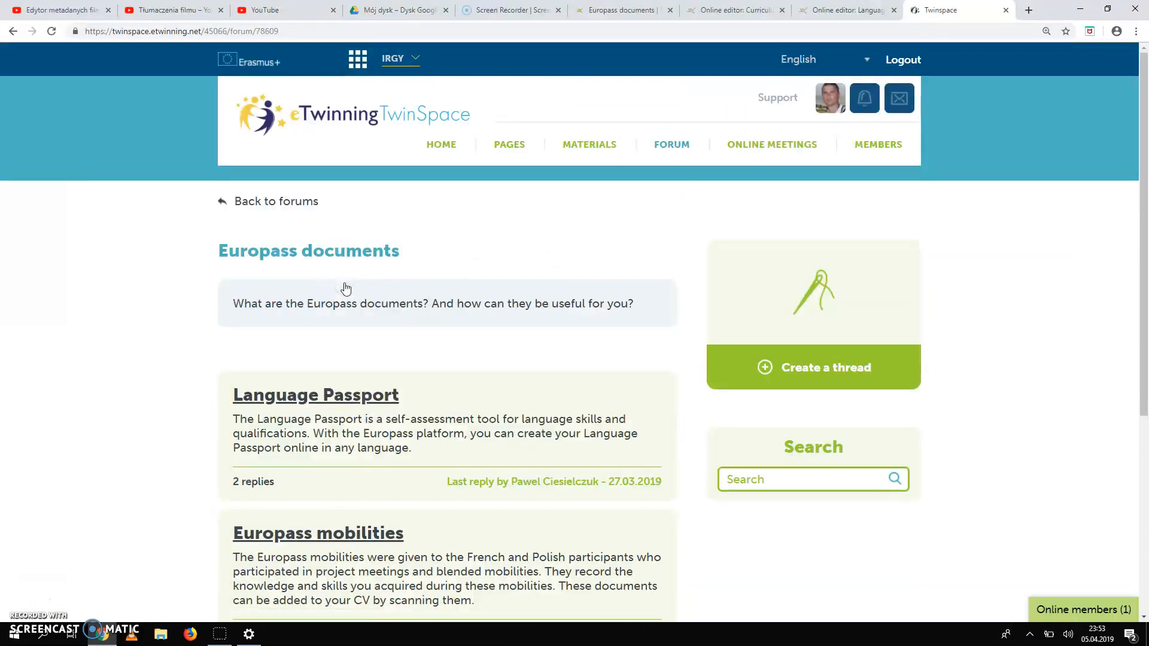
pyautogui.scroll(-3, 180, 424)
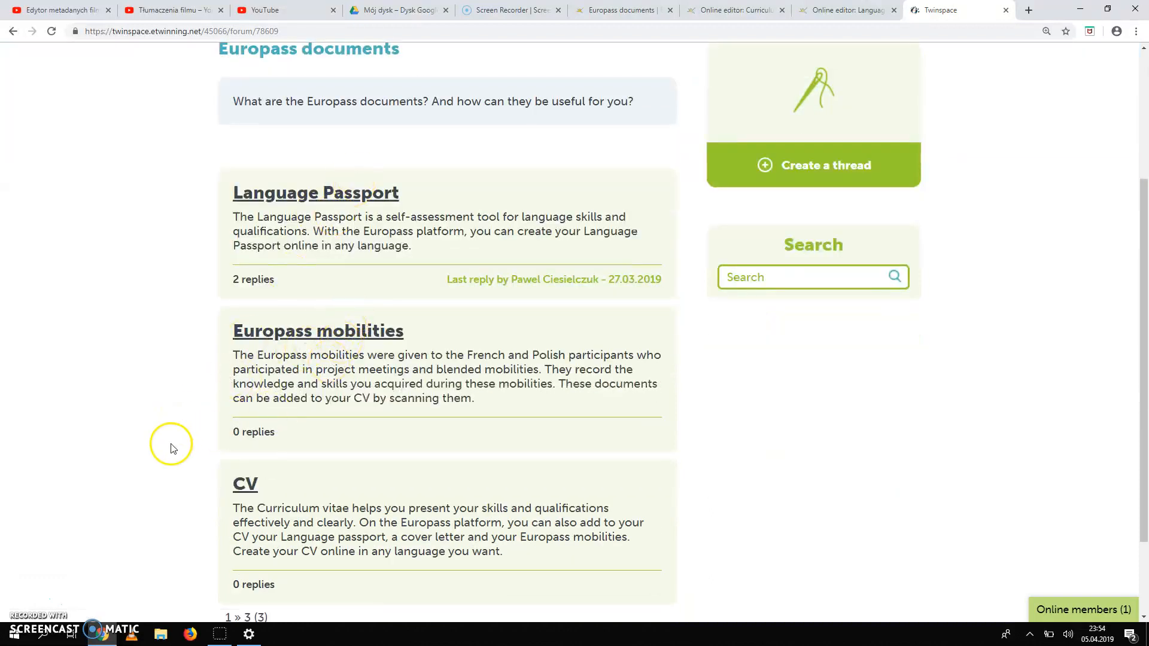
pyautogui.scroll(-2, 197, 501)
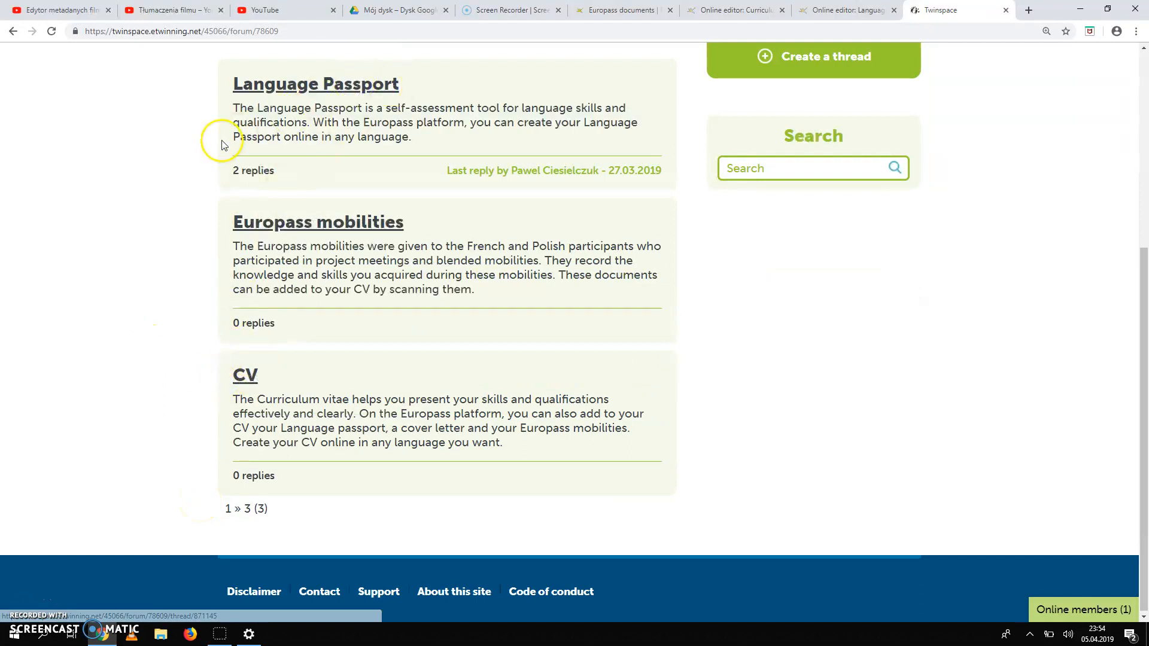
pyautogui.click(366, 88)
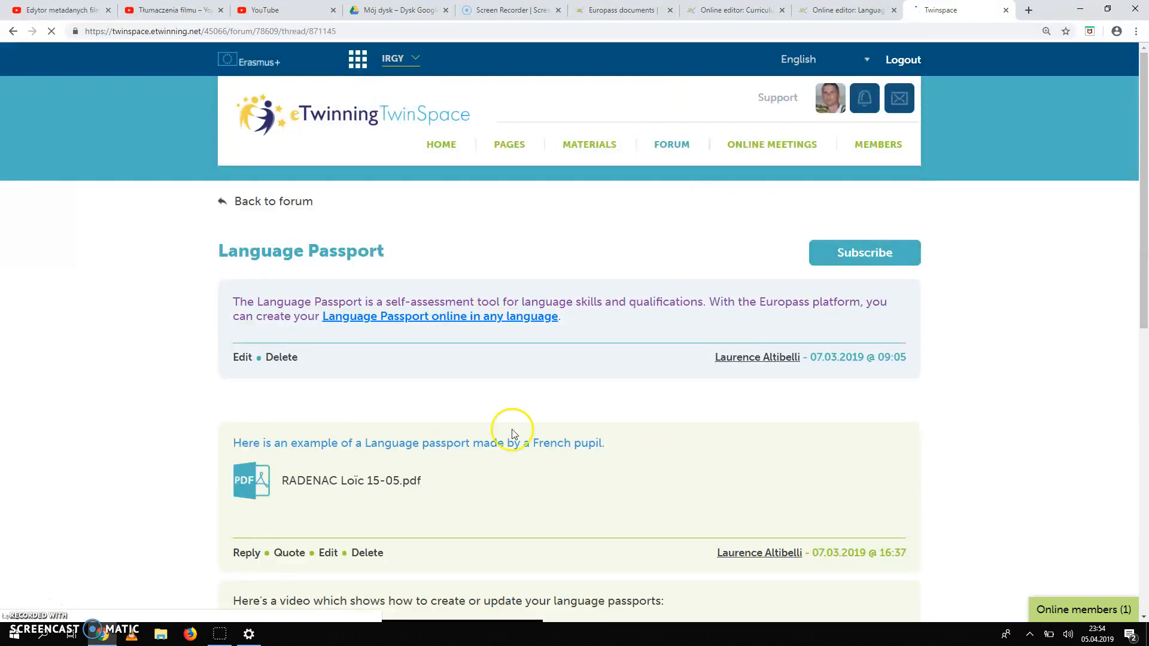
pyautogui.scroll(-5, 579, 480)
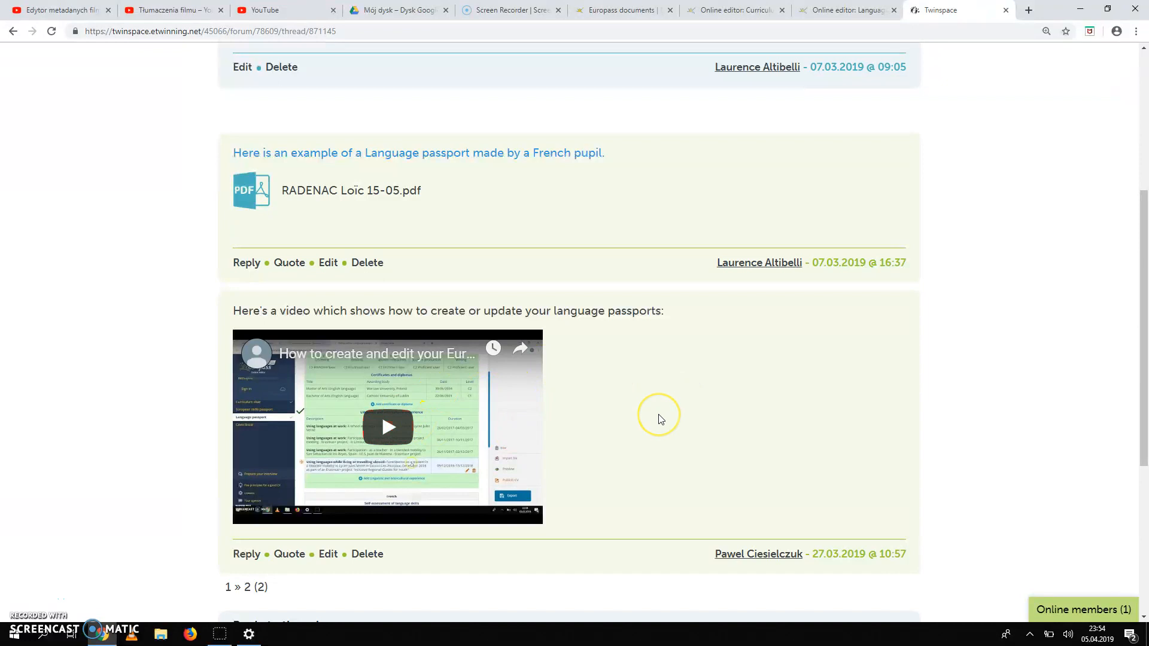
pyautogui.scroll(3, 659, 419)
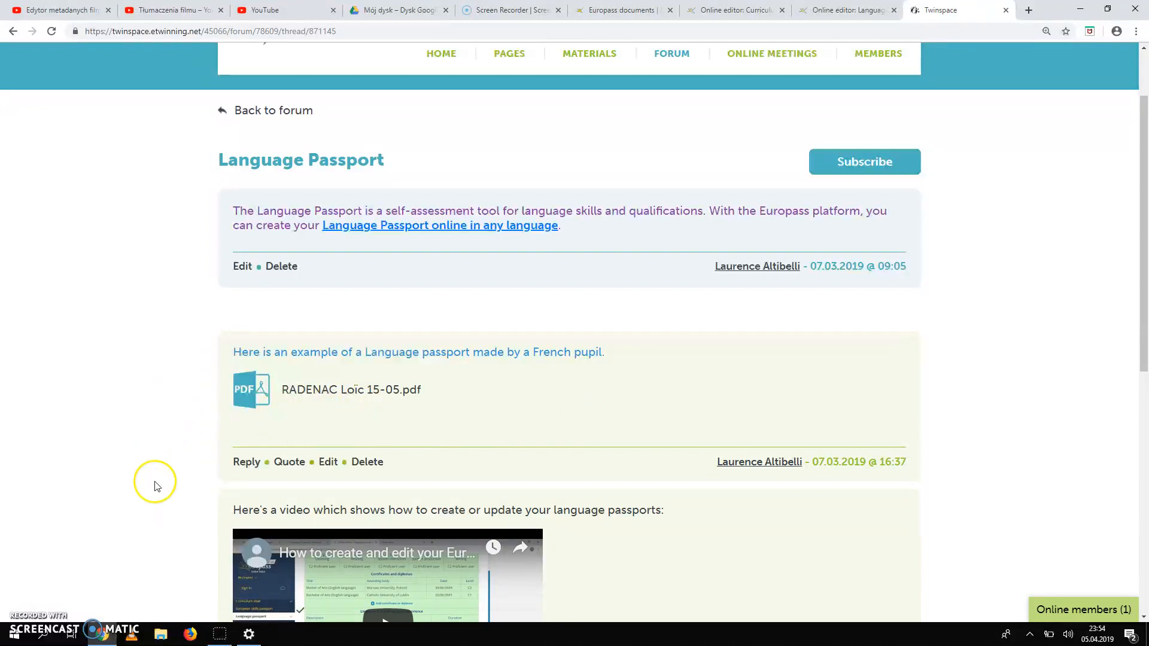
pyautogui.scroll(-7, 155, 484)
pyautogui.scroll(8, 154, 485)
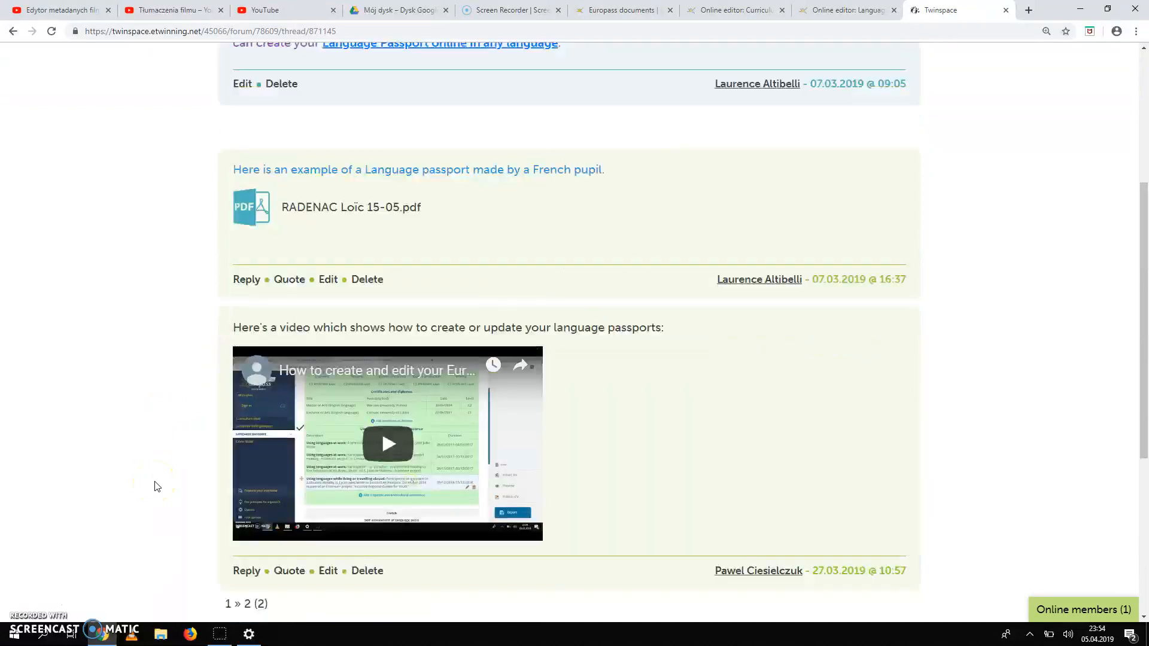
pyautogui.click(269, 208)
pyautogui.scroll(-2, 396, 441)
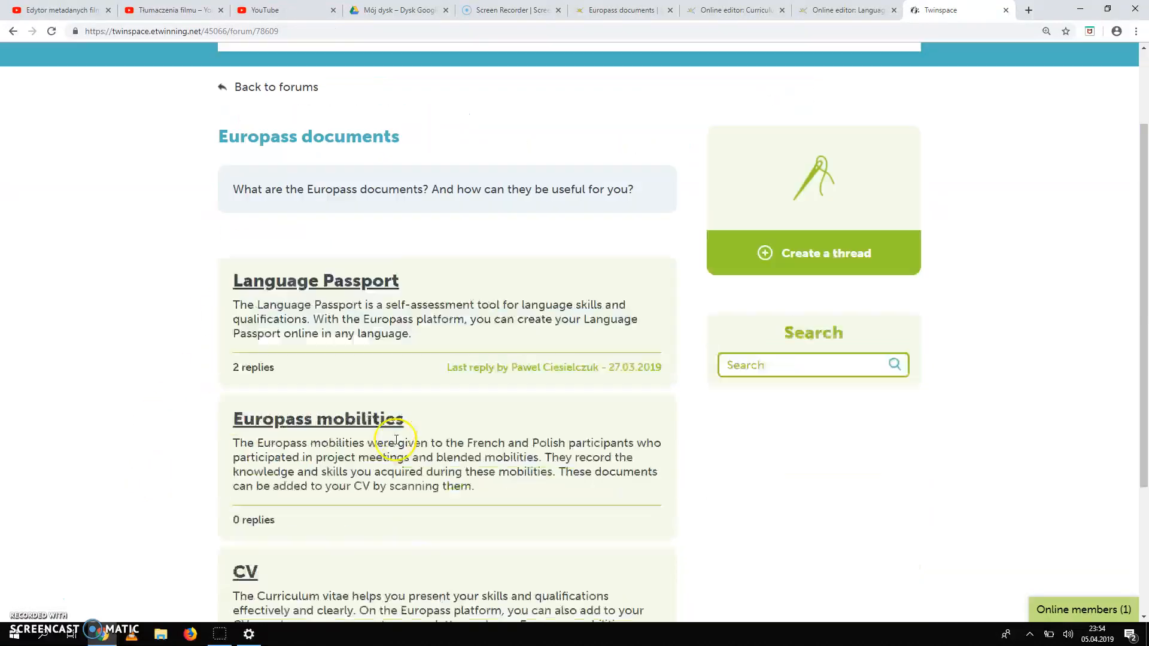
pyautogui.scroll(-2, 396, 441)
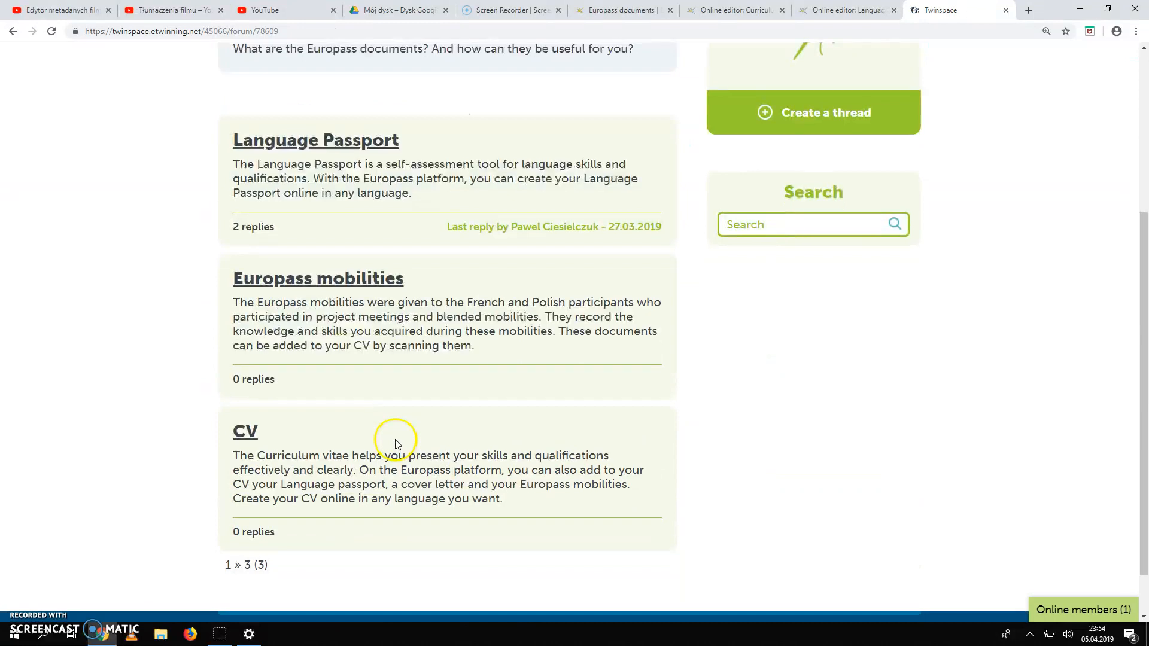
# Open the CV thread and read its Curriculum vitae post down to the empty reply box.
pyautogui.click(249, 436)
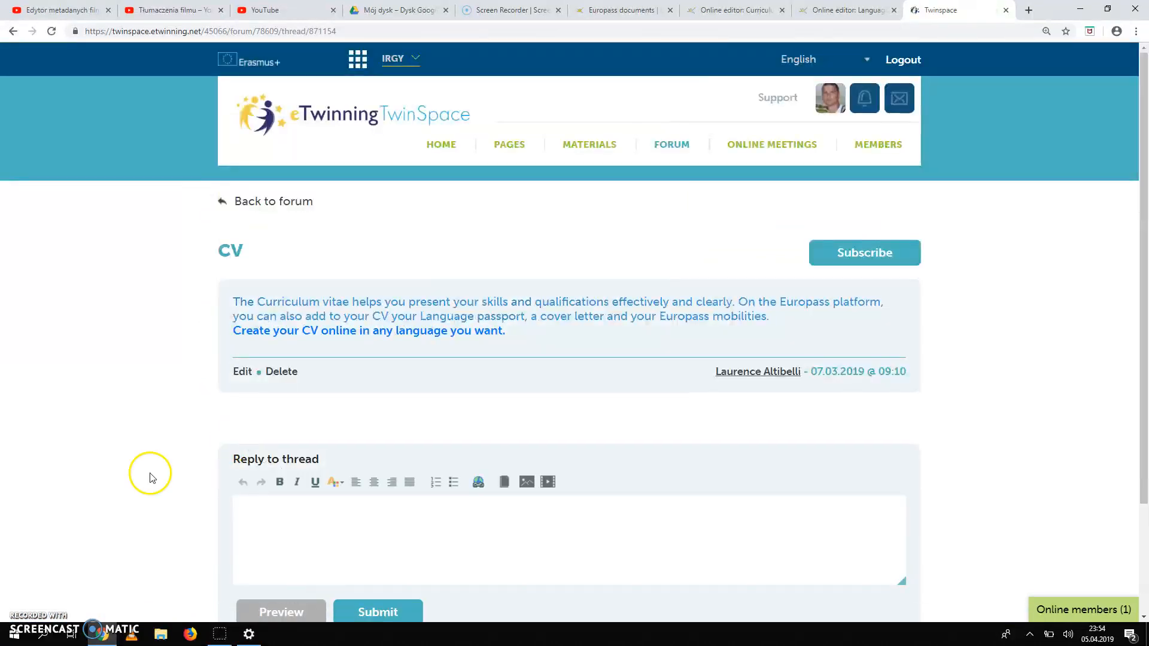
pyautogui.scroll(-2, 125, 484)
pyautogui.scroll(2, 135, 400)
pyautogui.scroll(-2, 135, 402)
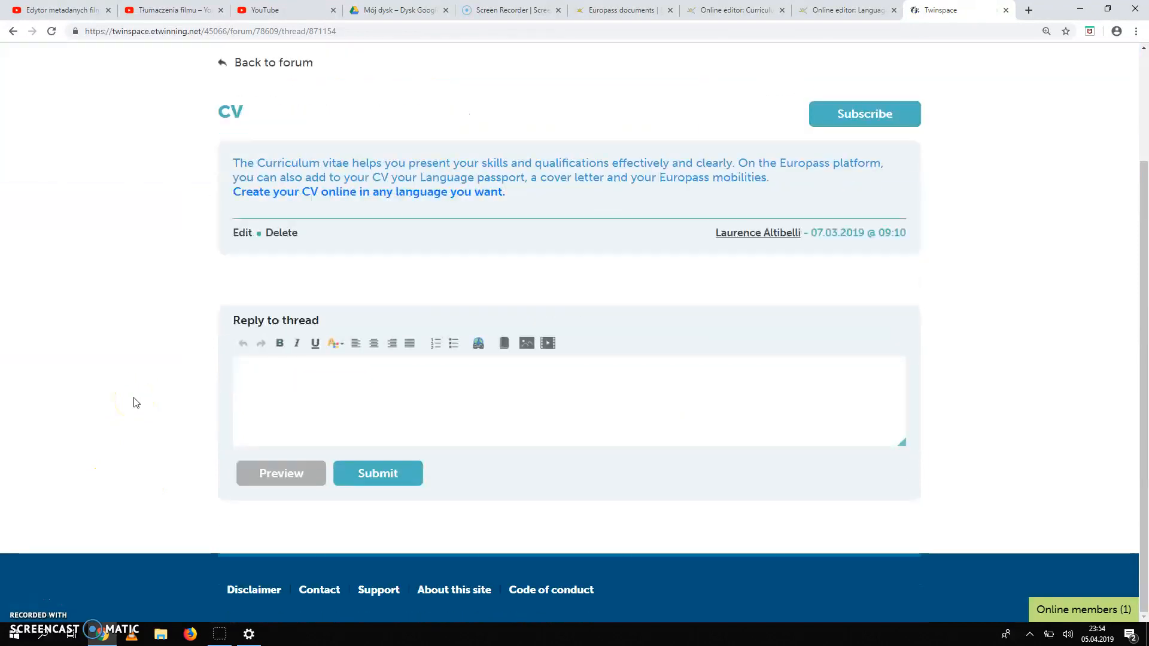
pyautogui.scroll(2, 172, 279)
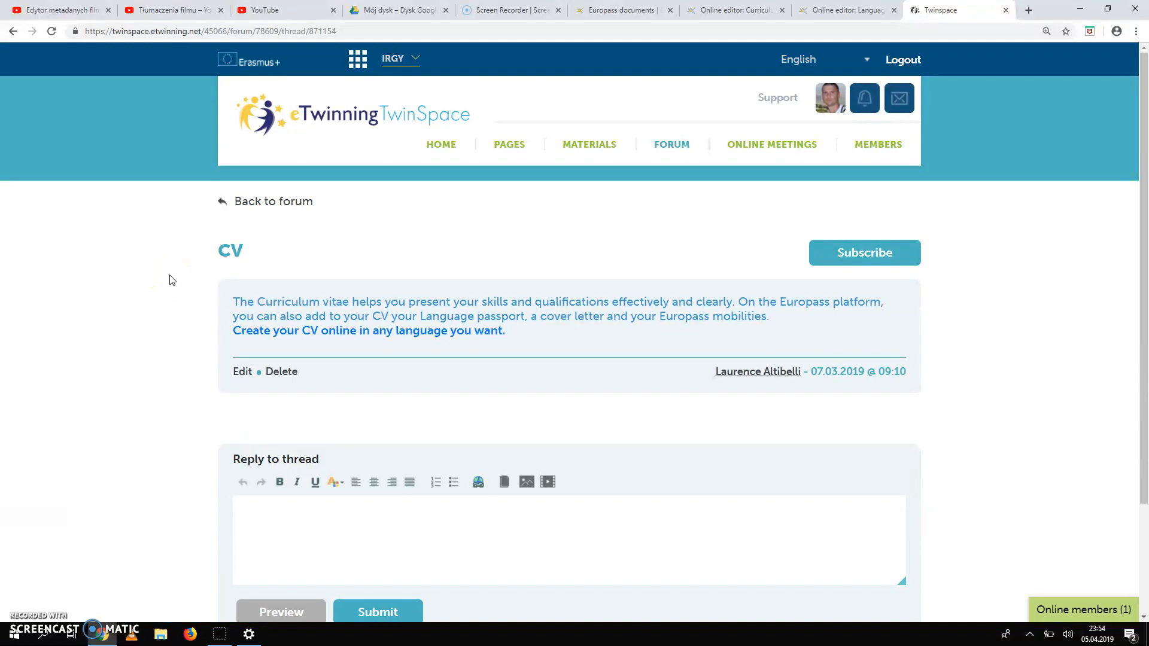
pyautogui.scroll(-2, 188, 371)
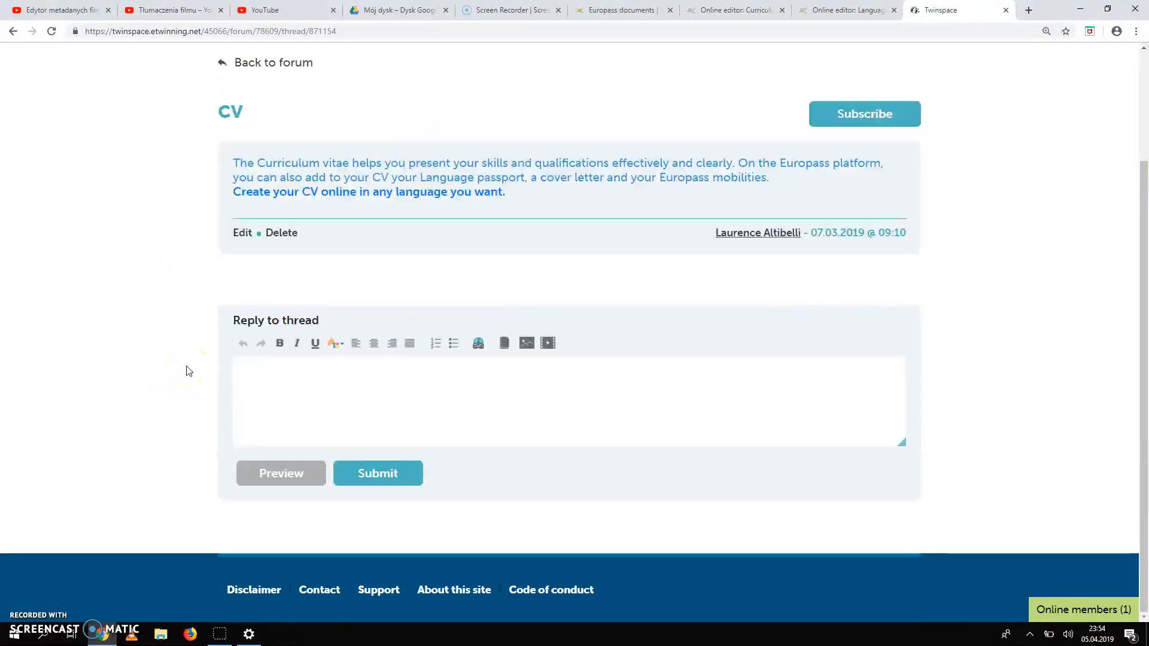
pyautogui.scroll(2, 188, 371)
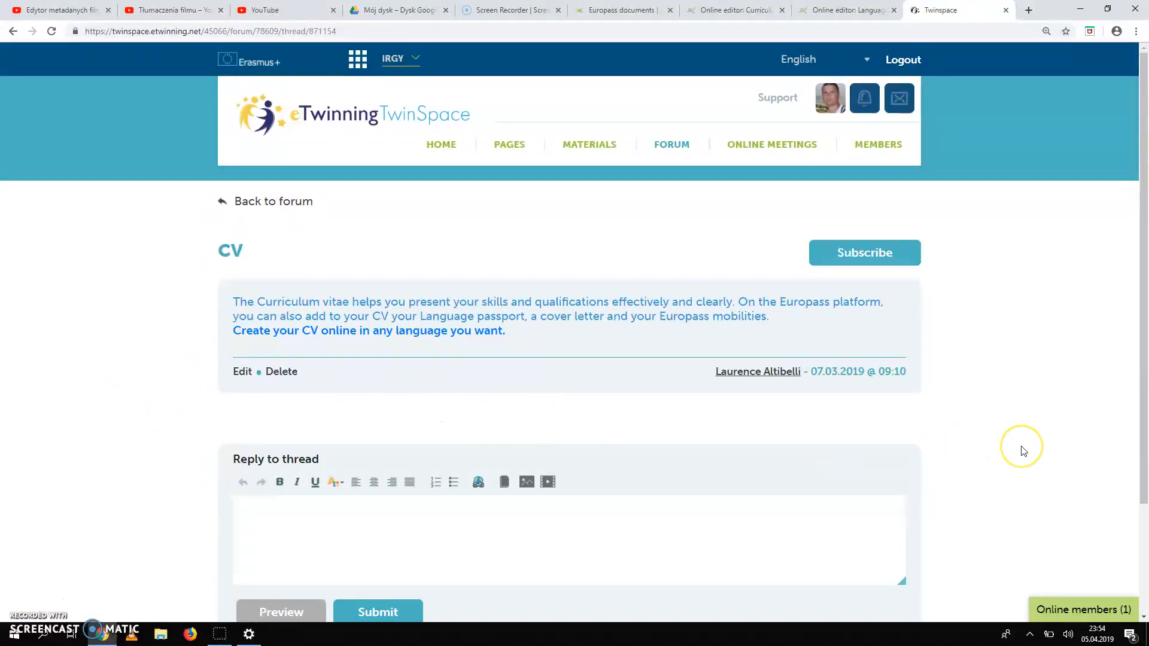
pyautogui.scroll(-2, 1023, 452)
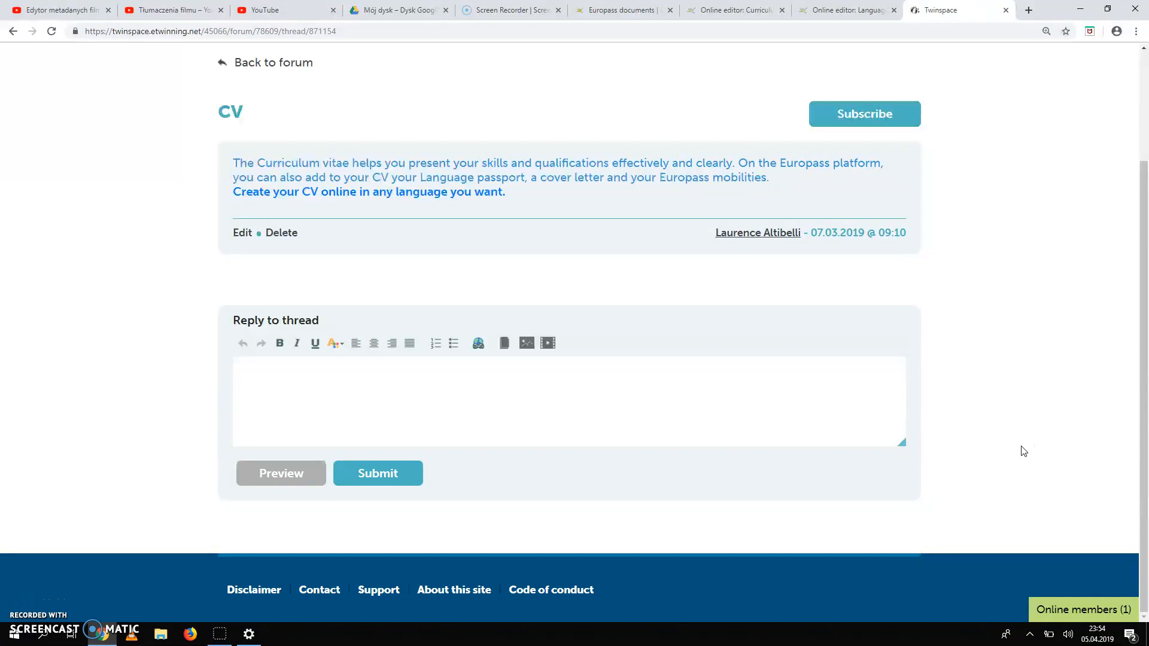
pyautogui.scroll(2, 1023, 452)
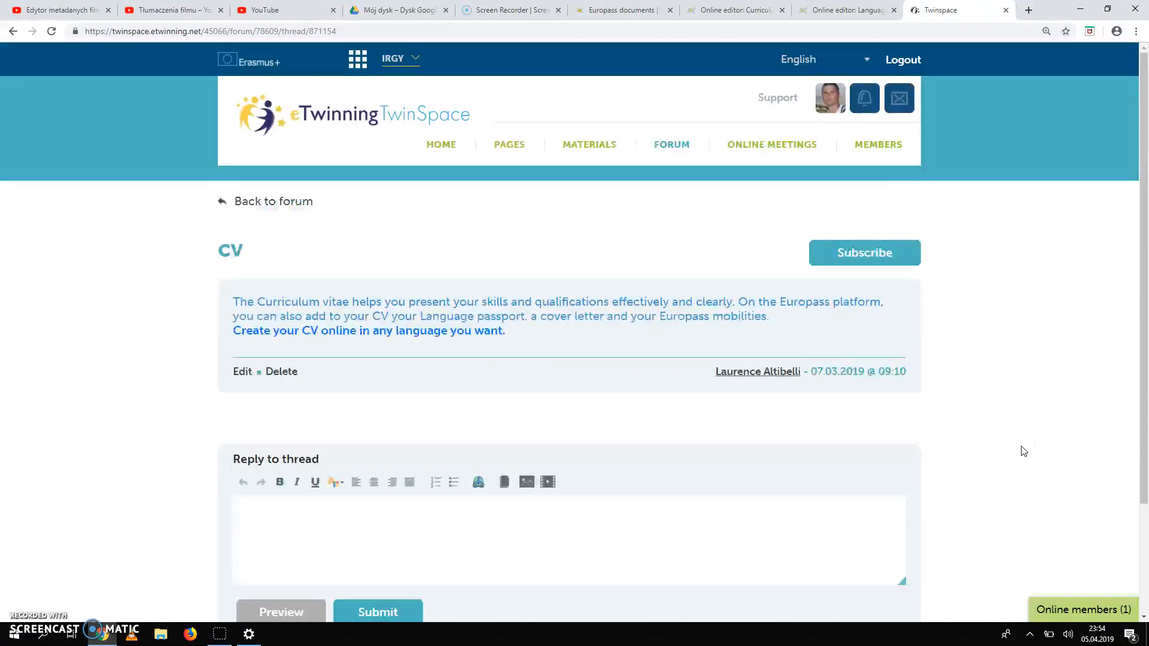